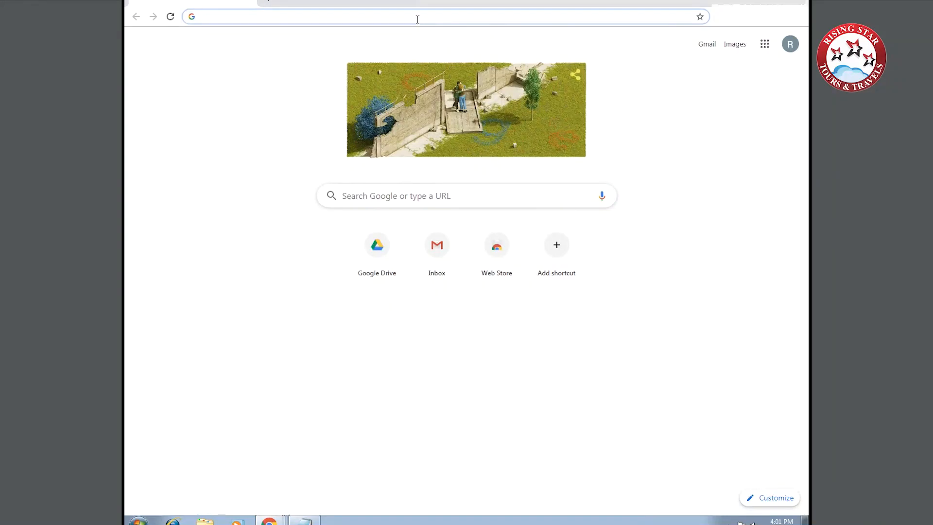
# Search Google for 'VFS ICELAND'.
pyautogui.write('VFS')
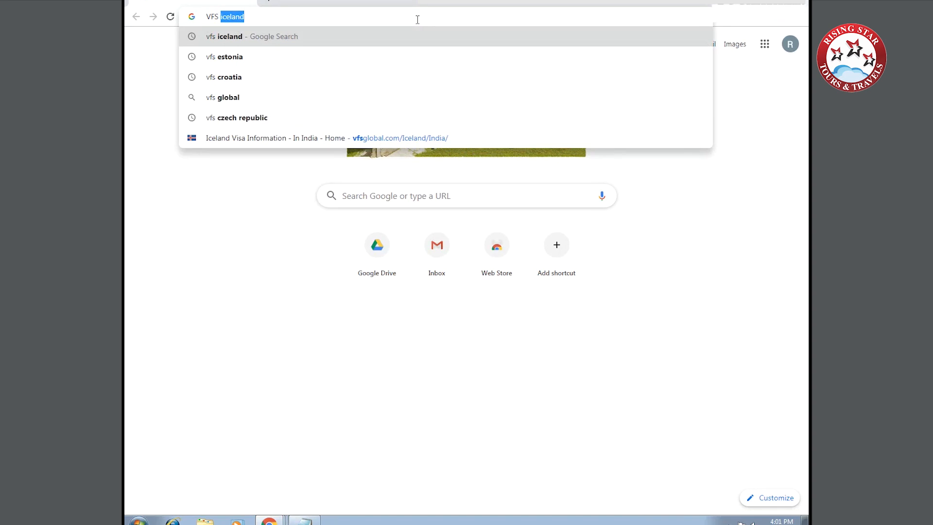
pyautogui.write(' ICELAND')
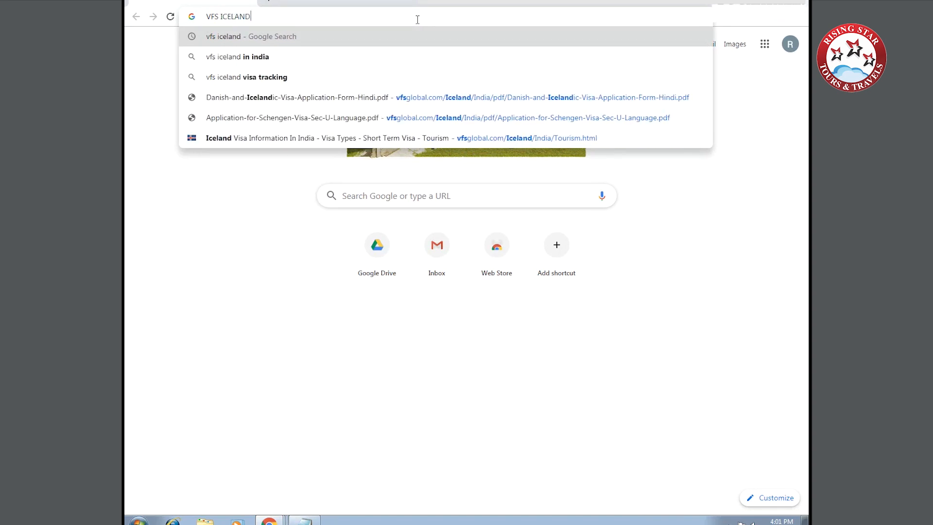
pyautogui.press('Return')
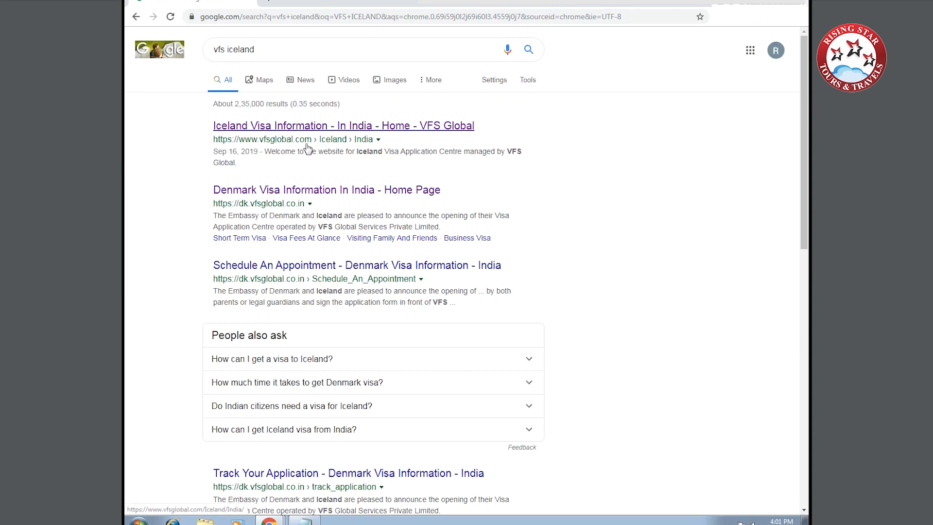
# Go to VFS Global's Iceland Tourism visa page and open the Hindi & English application form PDF.
pyautogui.click(287, 127)
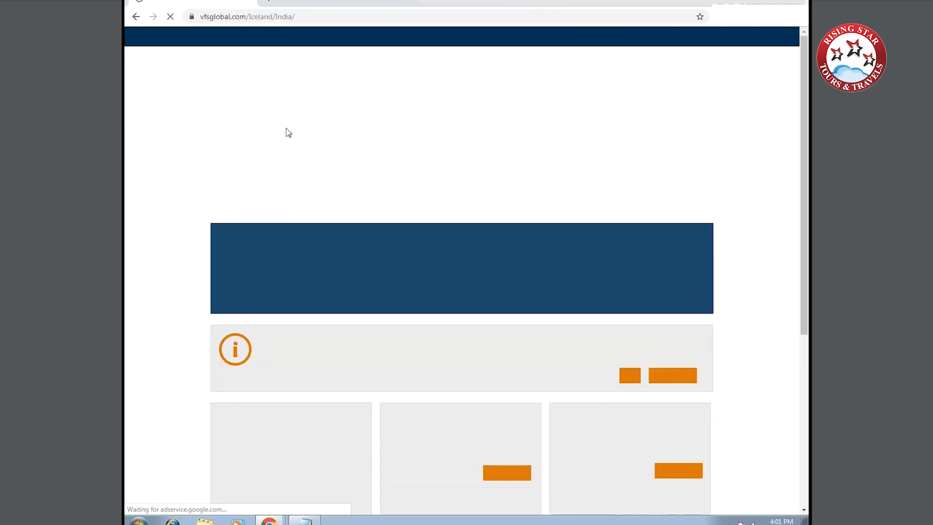
pyautogui.moveTo(253, 168)
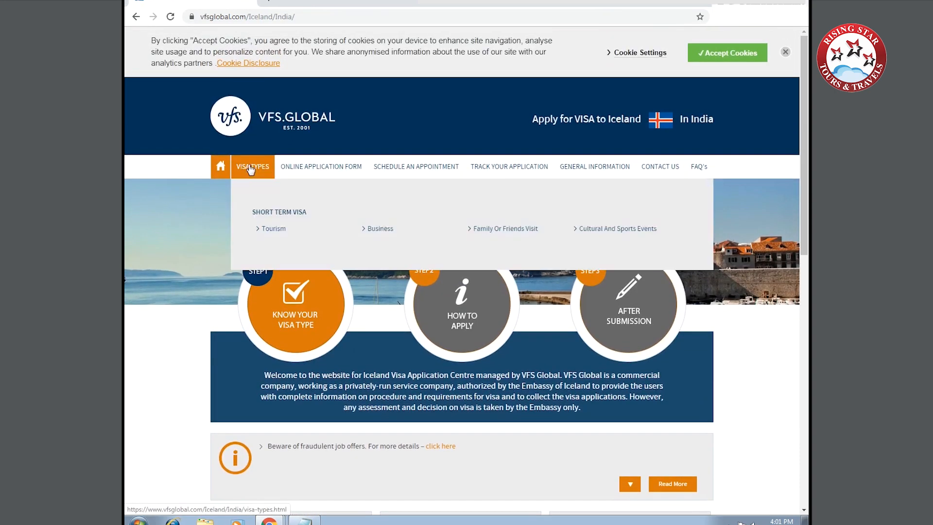
pyautogui.click(275, 231)
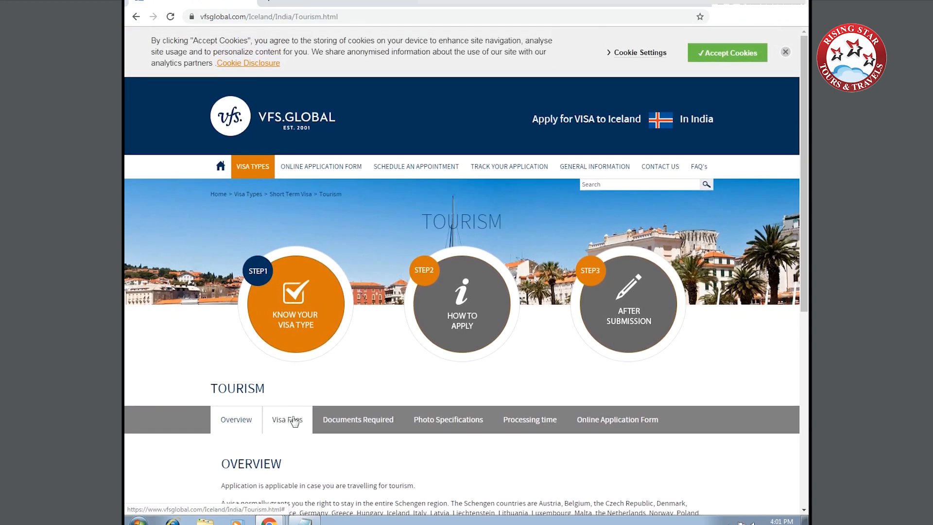
pyautogui.click(597, 430)
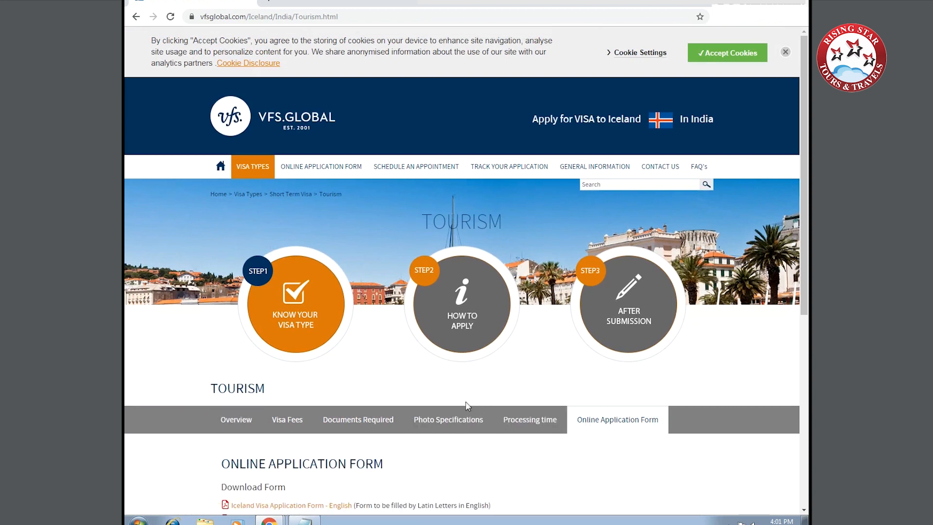
pyautogui.scroll(-4, 466, 406)
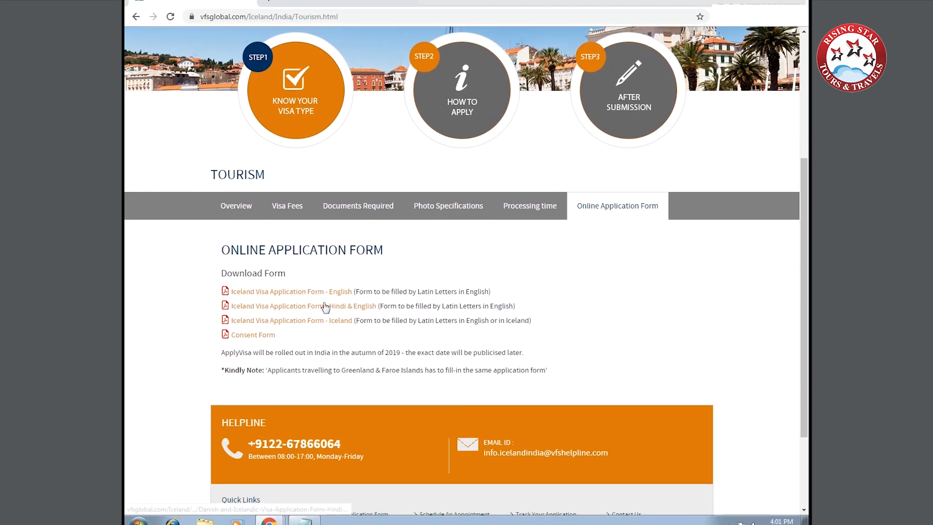
pyautogui.click(324, 306)
# Save the Hindi & English form PDF to the Desktop as ICELAND FORM.
pyautogui.hotkey('ctrl', 's')
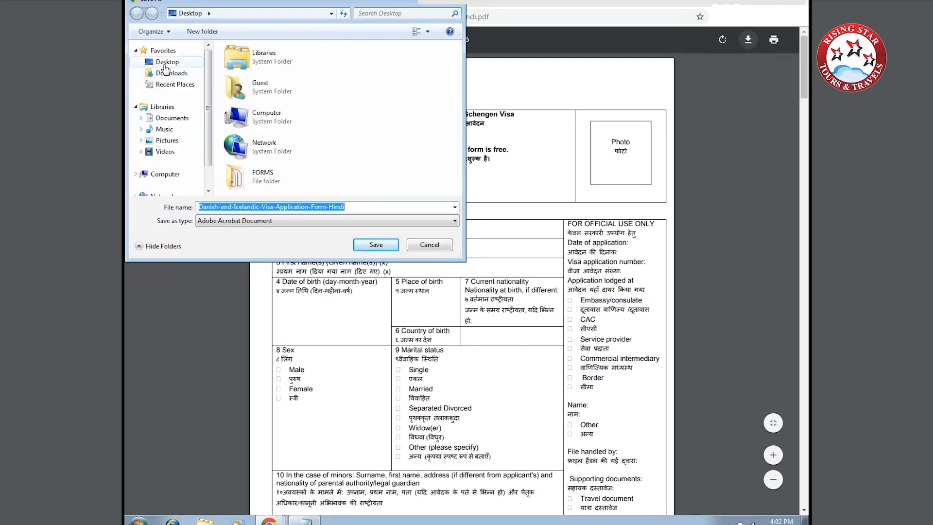
pyautogui.click(365, 207)
pyautogui.doubleClick(366, 206)
pyautogui.write('ICELAND FORM')
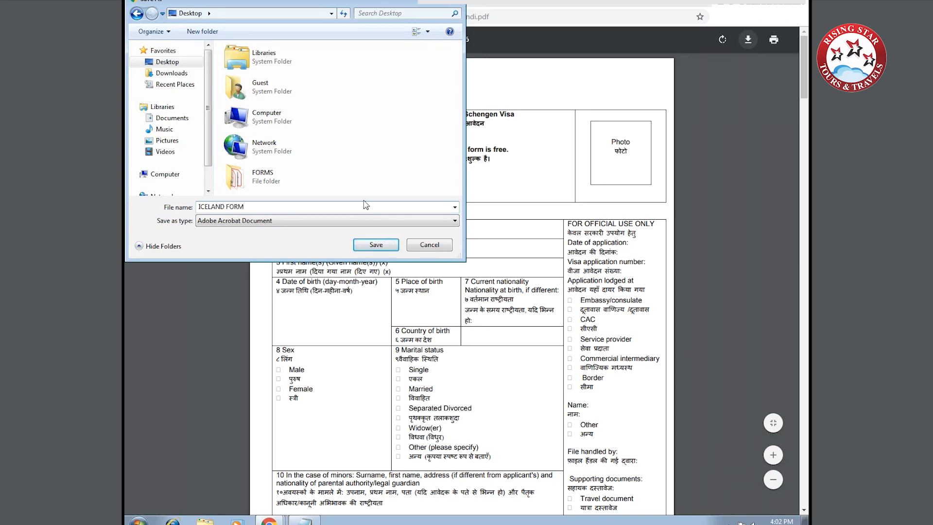
pyautogui.click(373, 244)
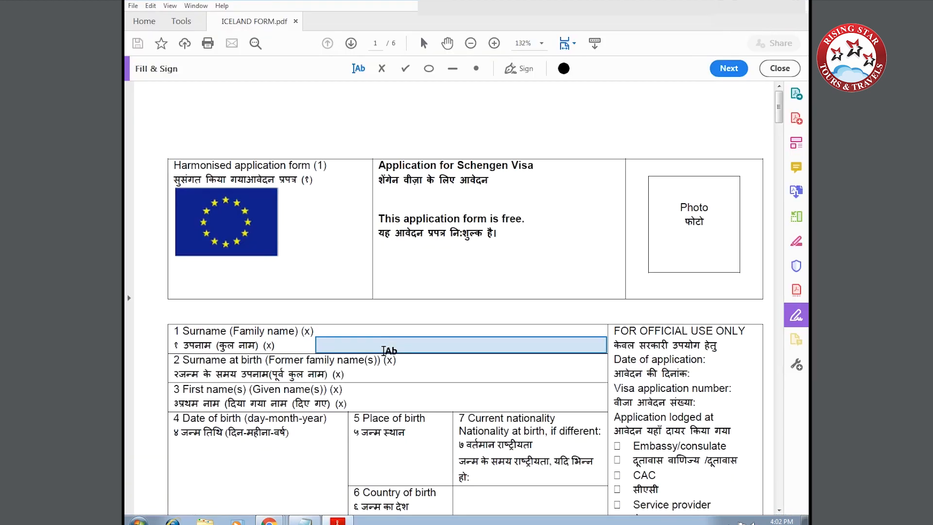
# Enter the applicant's surname in both the Surname and Surname at birth fields.
pyautogui.scroll(-1, 360, 348)
pyautogui.scroll(-3, 355, 348)
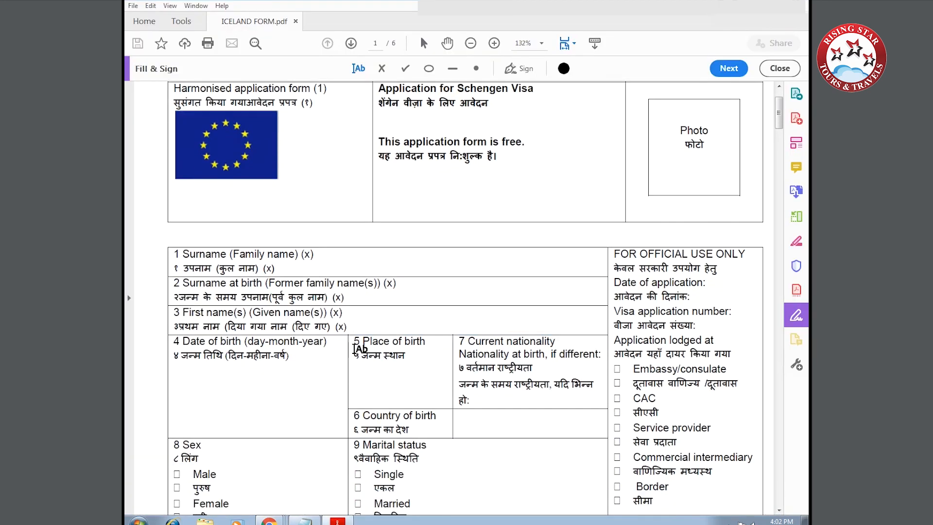
pyautogui.click(340, 241)
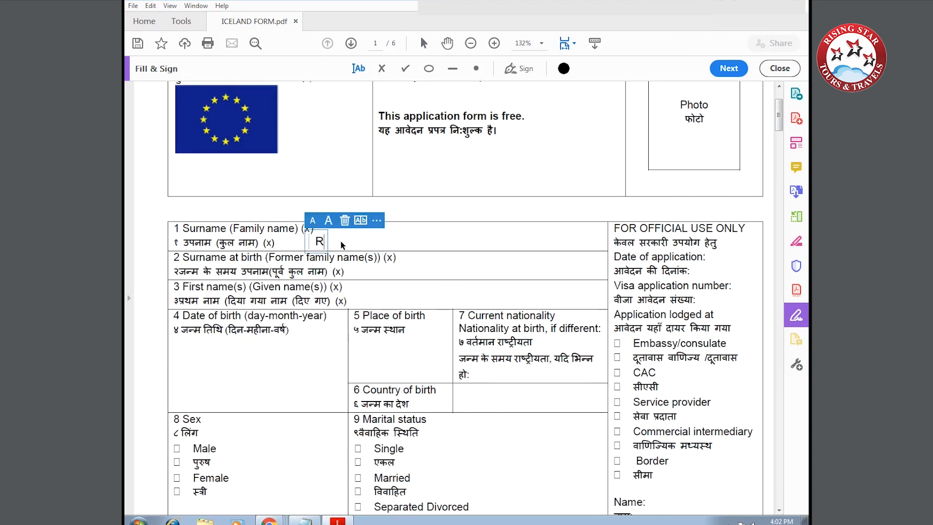
pyautogui.click(391, 275)
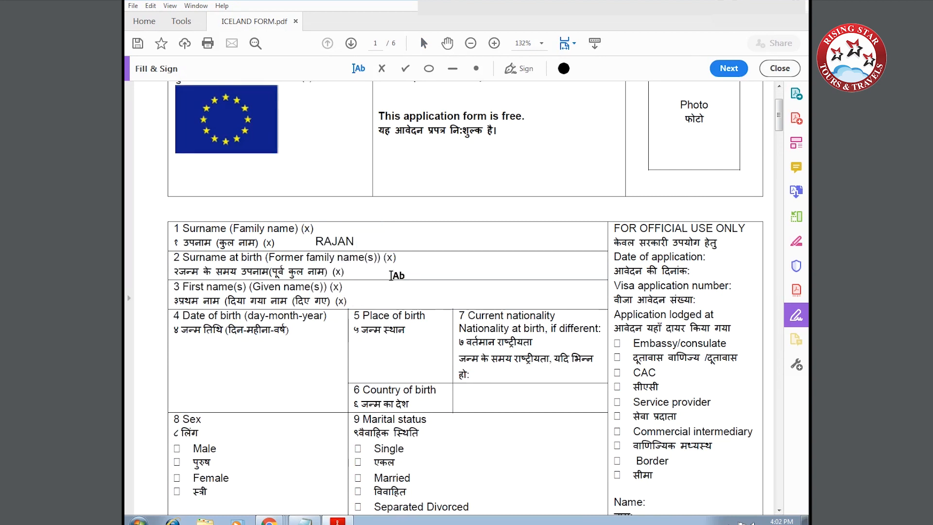
pyautogui.click(353, 268)
pyautogui.click(385, 247)
pyautogui.click(417, 270)
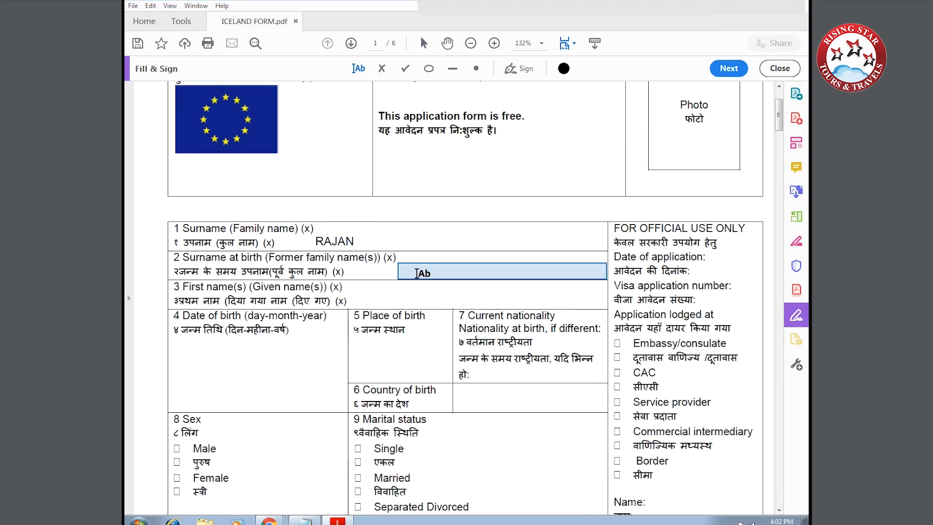
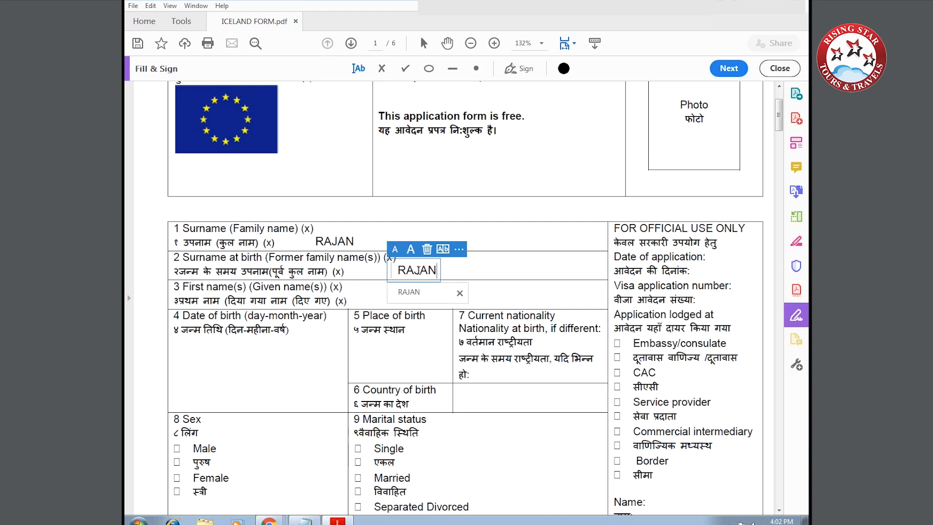
pyautogui.click(392, 309)
pyautogui.click(374, 296)
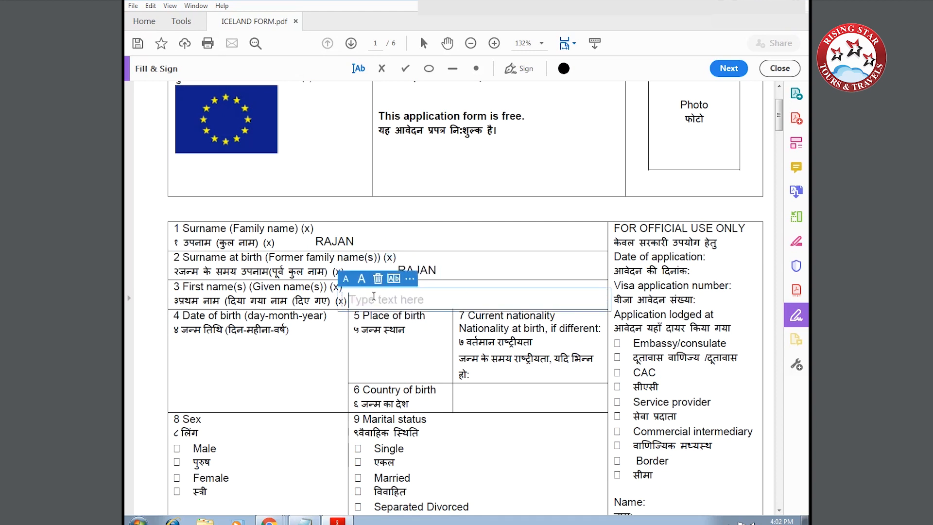
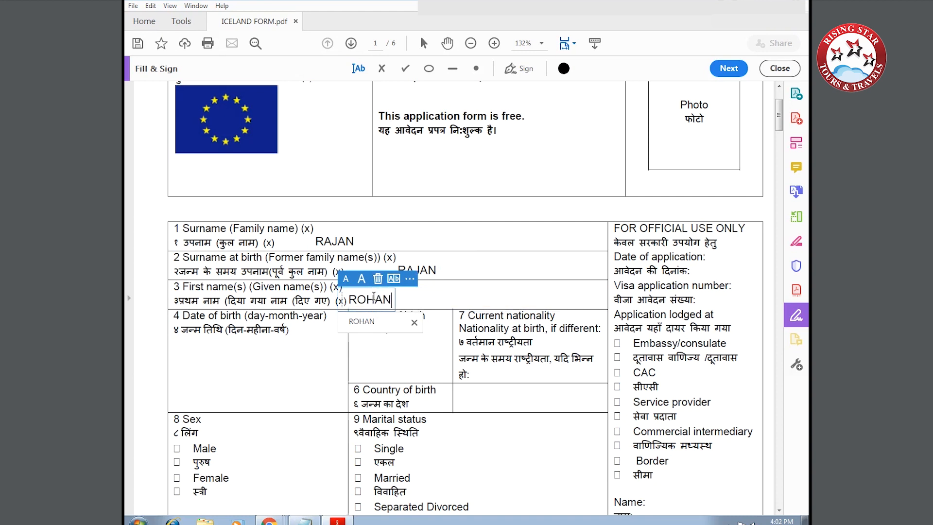
pyautogui.click(193, 366)
pyautogui.click(192, 366)
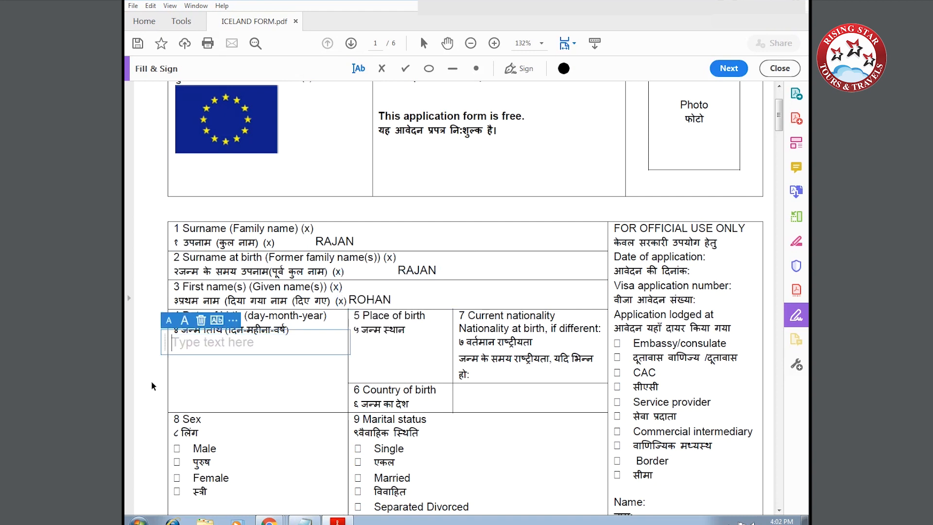
pyautogui.write('14-0')
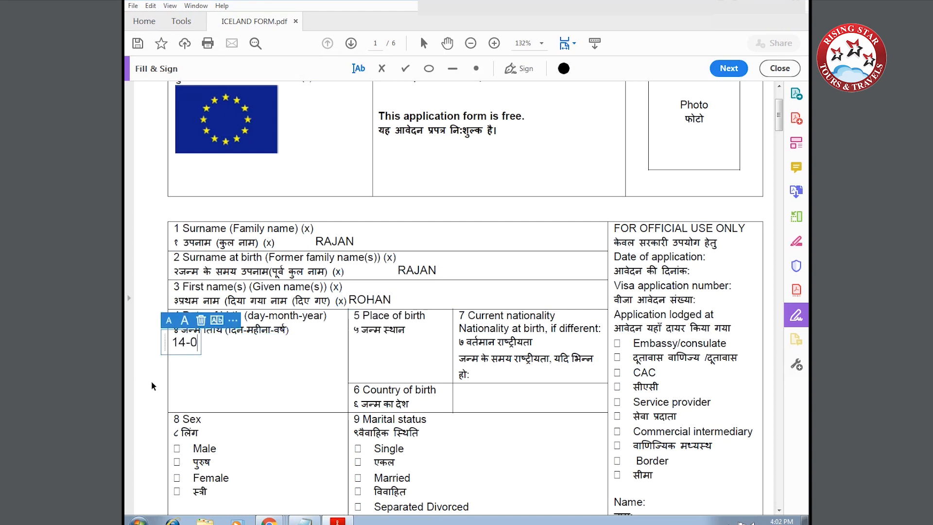
pyautogui.write('6-1987')
pyautogui.click(351, 343)
pyautogui.write('DELHI')
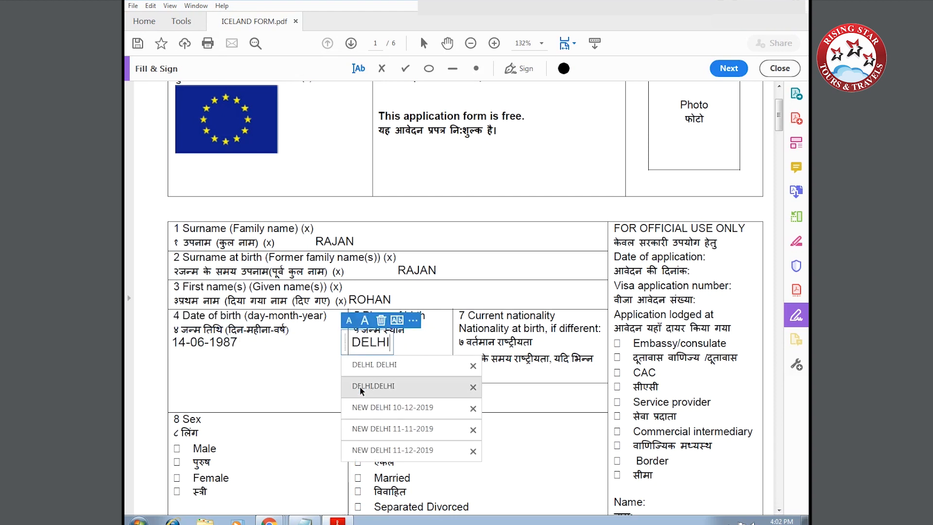
pyautogui.write(', DELHI')
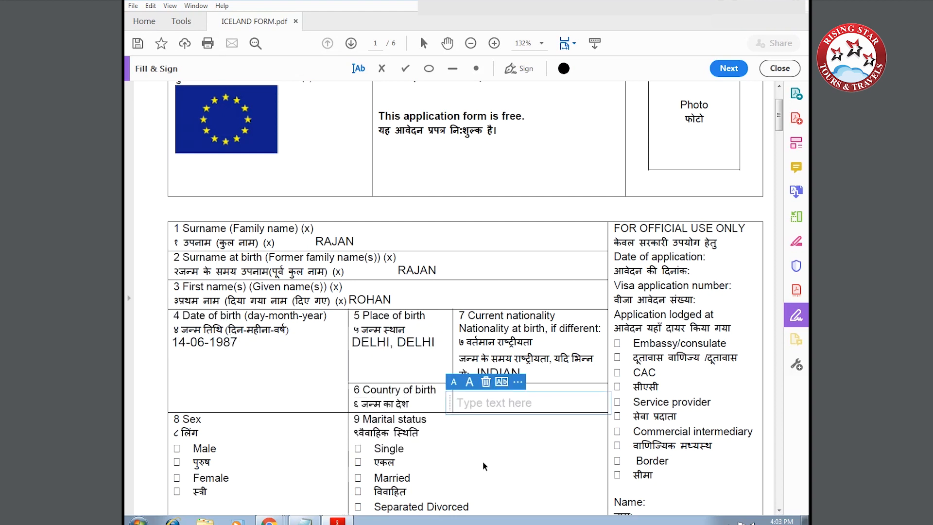
pyautogui.write('INDIA')
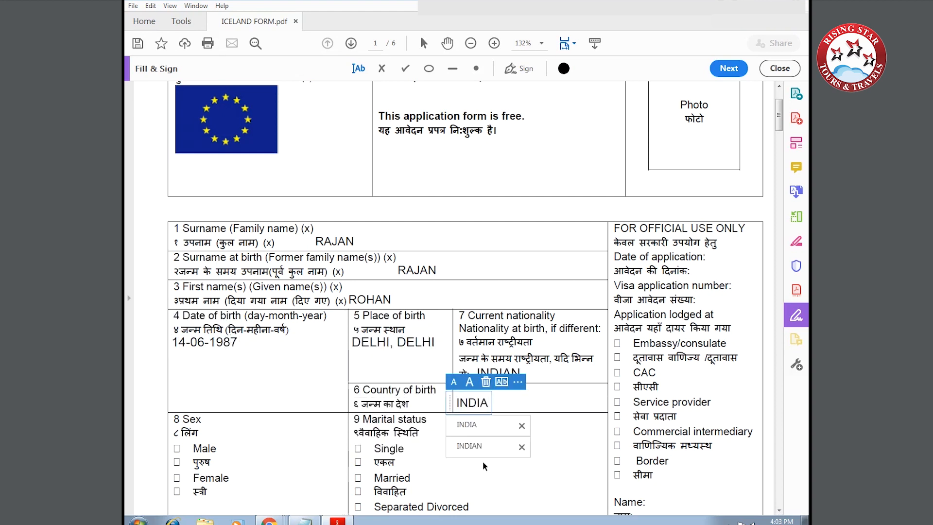
pyautogui.scroll(-3, 210, 425)
# Tick the Male, Married and Ordinary passport boxes.
pyautogui.click(178, 372)
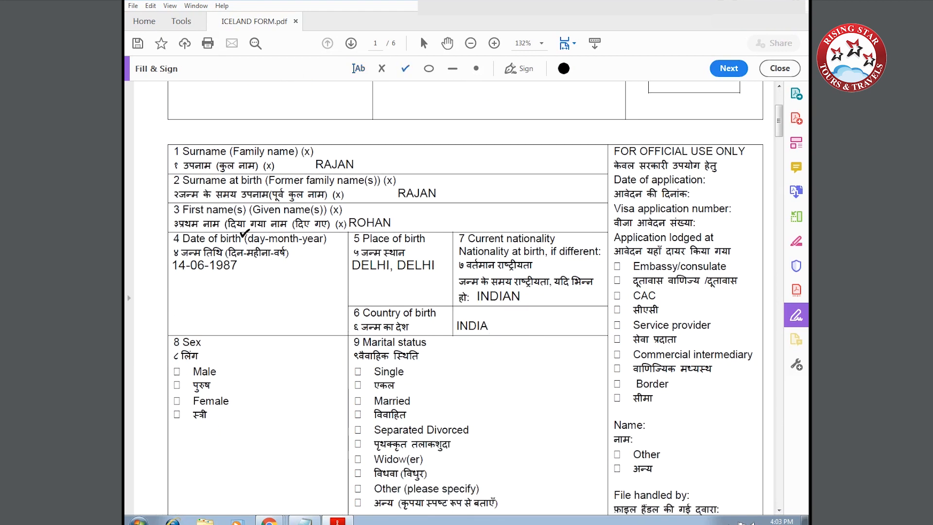
pyautogui.click(176, 368)
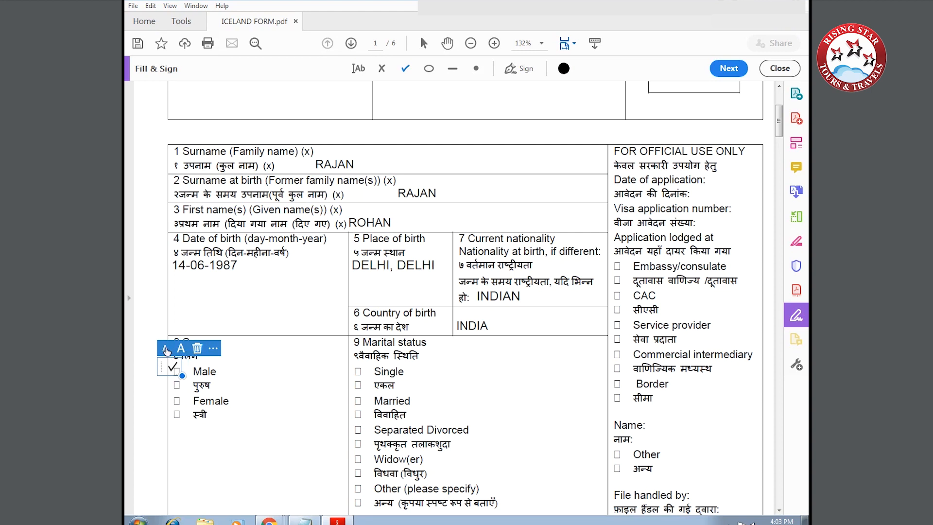
pyautogui.moveTo(157, 365); pyautogui.dragTo(164, 373)
pyautogui.click(357, 68)
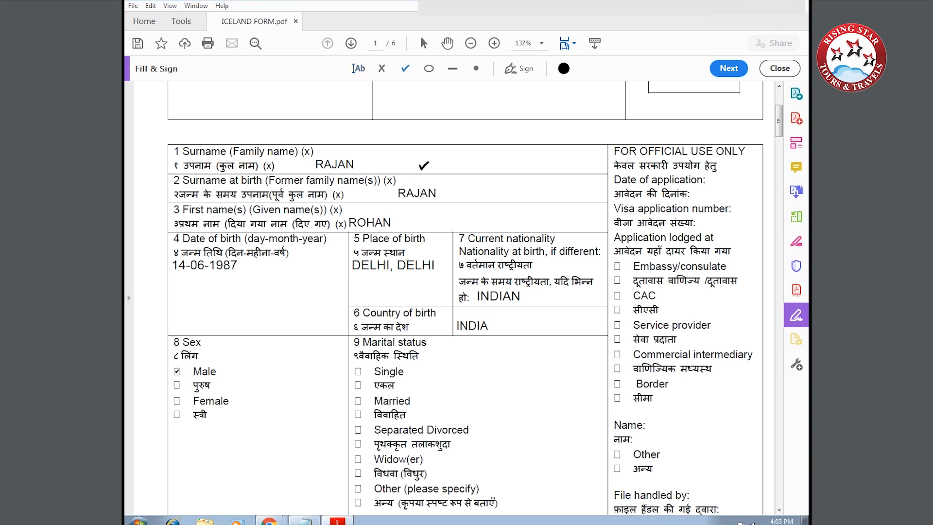
pyautogui.click(358, 399)
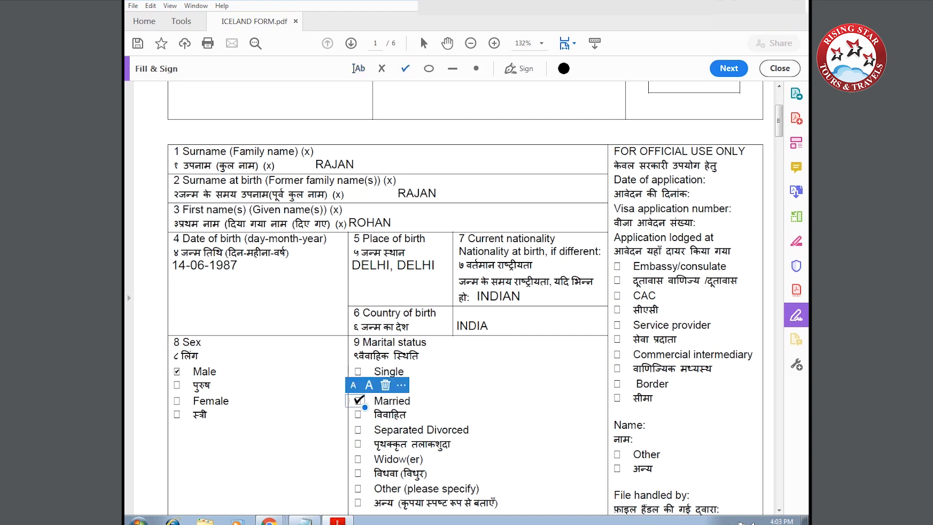
pyautogui.scroll(-3, 266, 431)
pyautogui.scroll(-3, 265, 430)
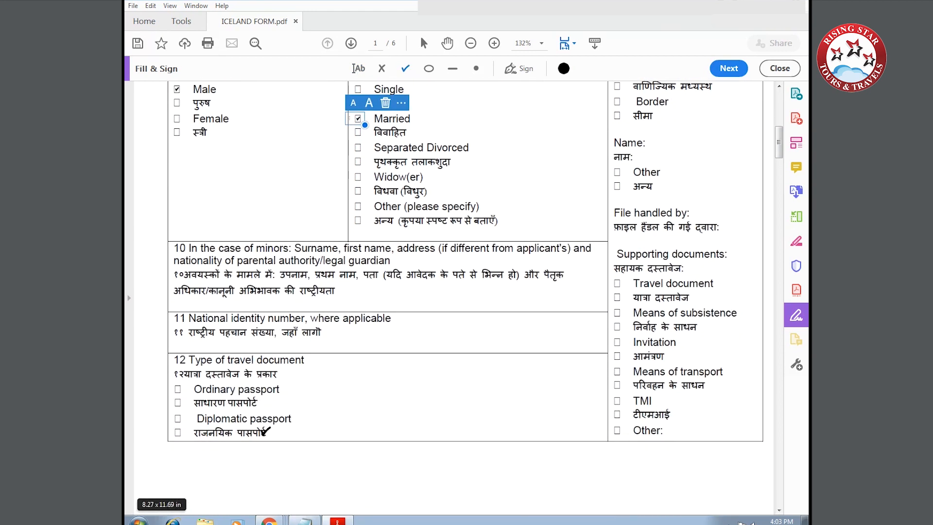
pyautogui.click(178, 387)
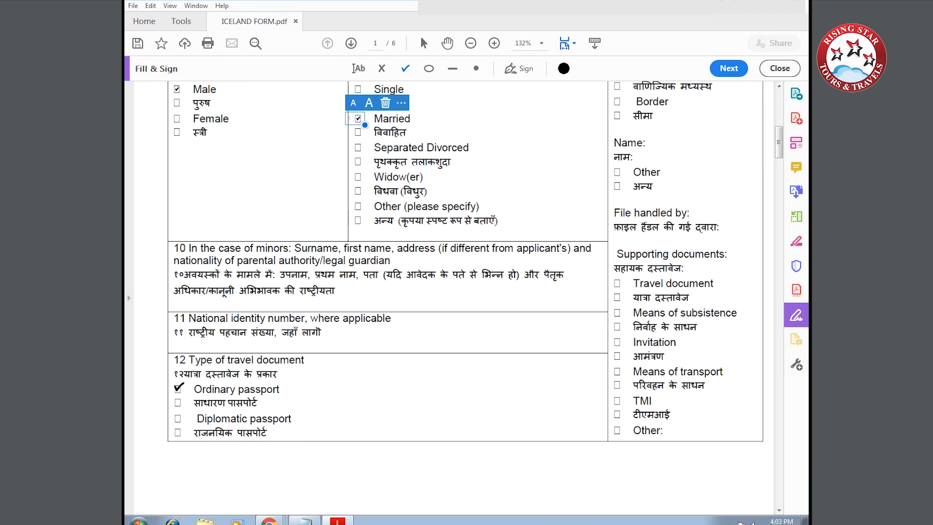
pyautogui.click(178, 387)
# Enter the passport number, issue date 13-05-2015 and validity until 12-05-2025.
pyautogui.scroll(-5, 310, 390)
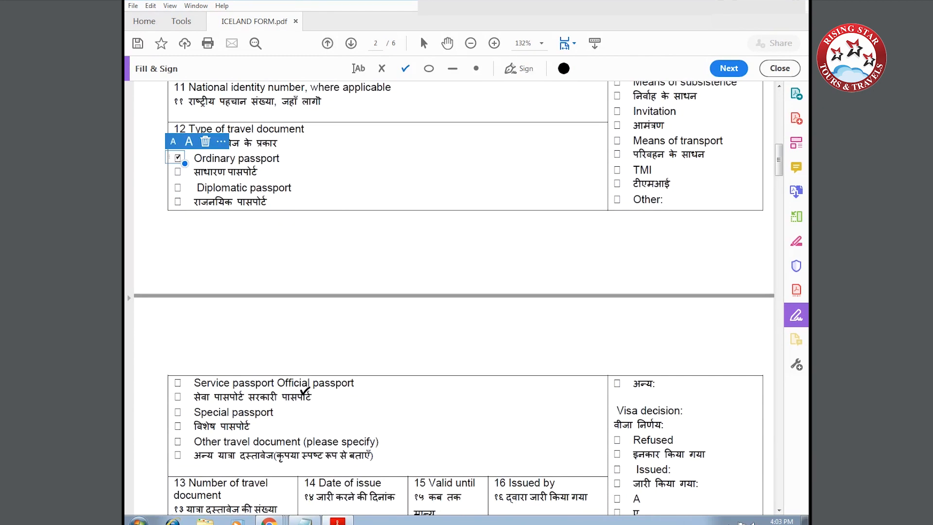
pyautogui.scroll(-7, 304, 391)
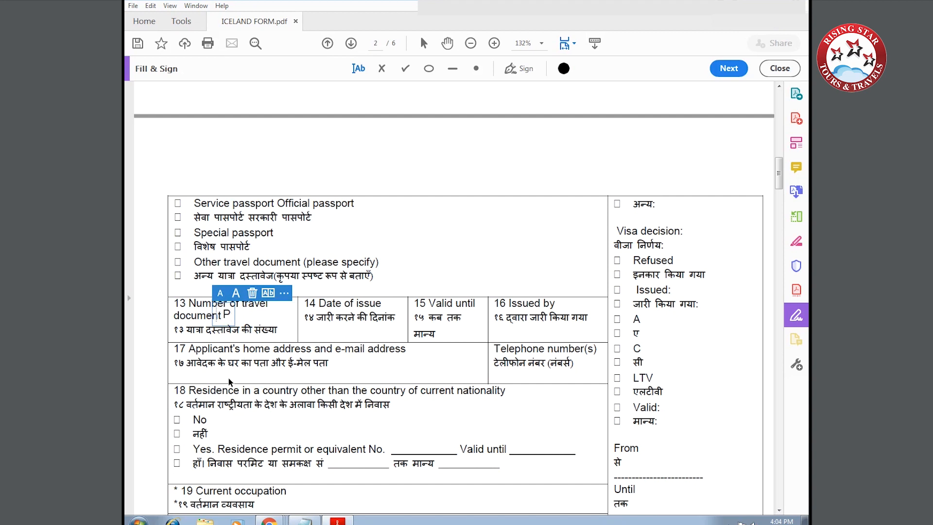
pyautogui.write('123456')
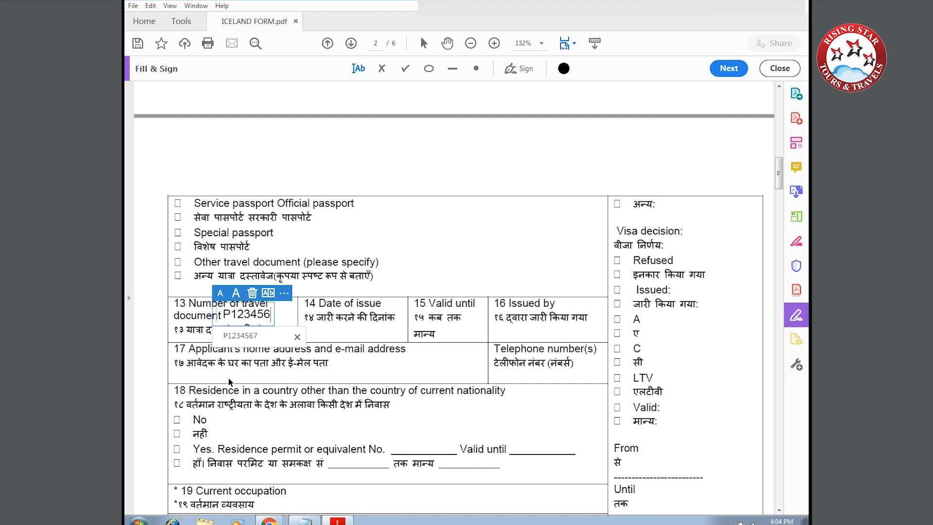
pyautogui.write('7')
pyautogui.click(383, 333)
pyautogui.click(295, 332)
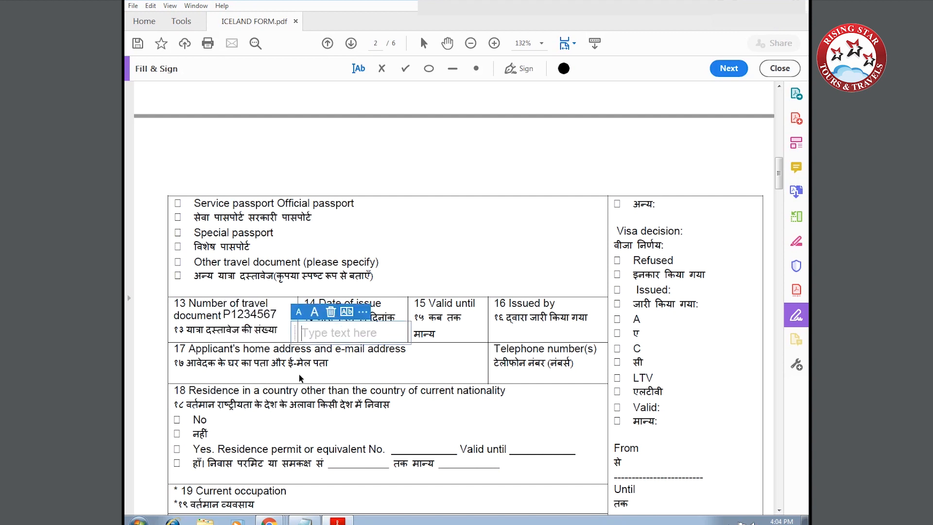
pyautogui.write('13-05-2015')
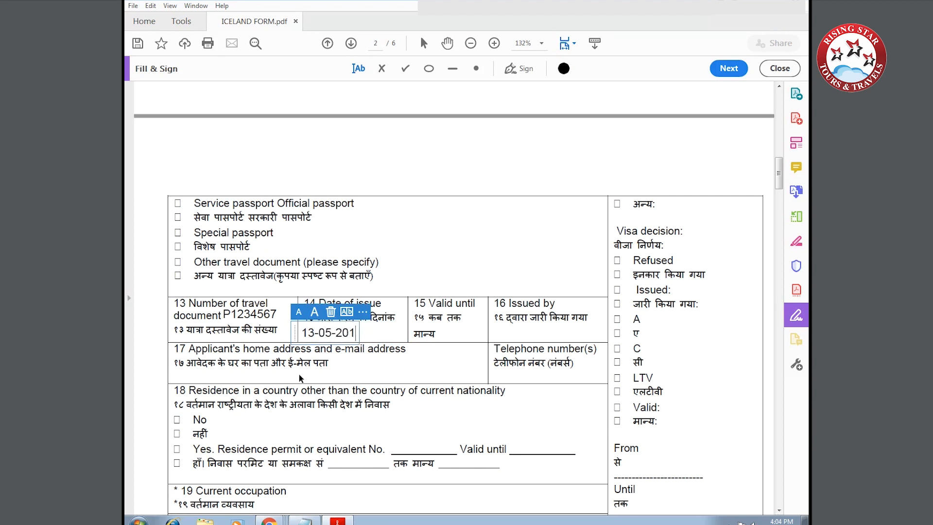
pyautogui.click(445, 334)
pyautogui.click(432, 334)
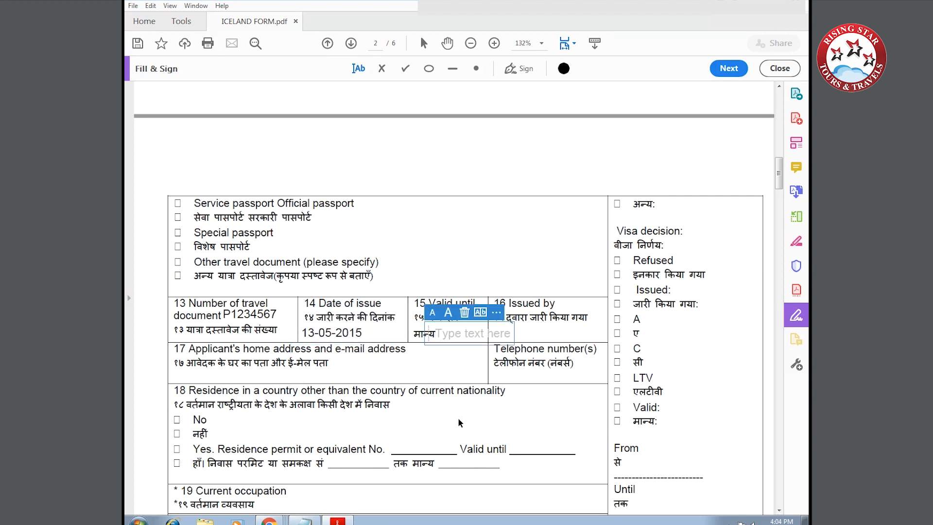
pyautogui.write('12-05-2025')
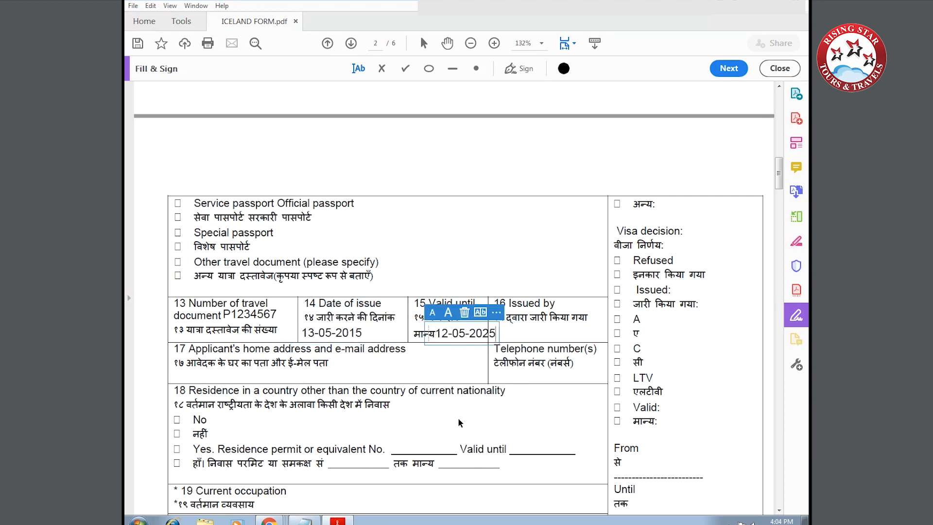
# Enter RPO DELHI as issuing authority and the applicant's home address.
pyautogui.click(492, 334)
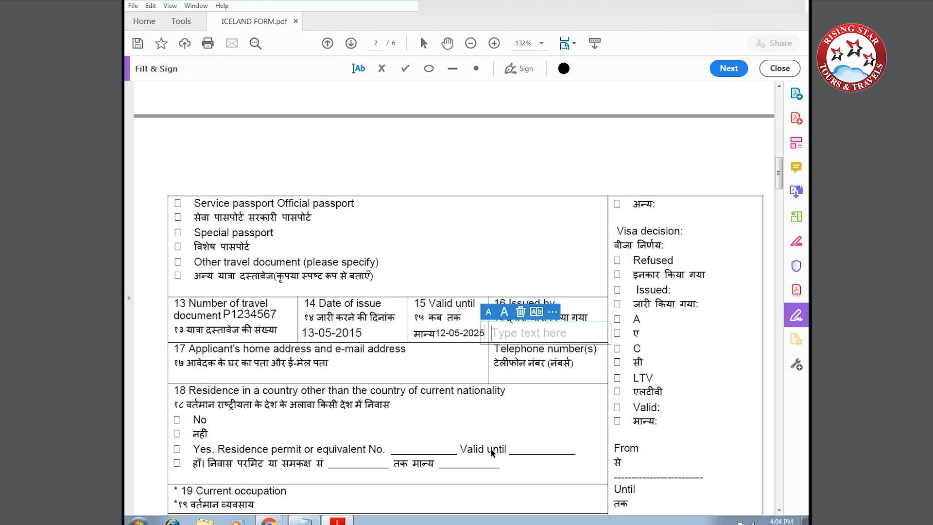
pyautogui.write('RPO DELHI')
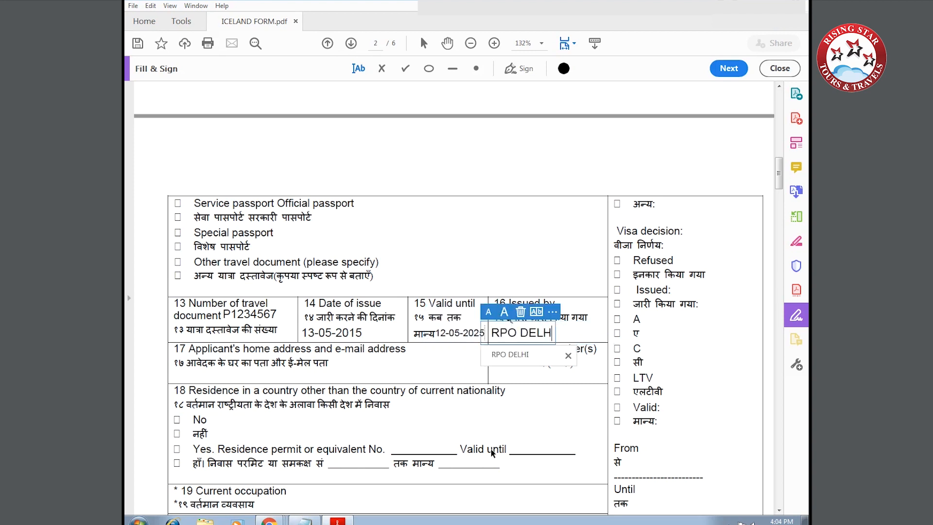
pyautogui.click(184, 373)
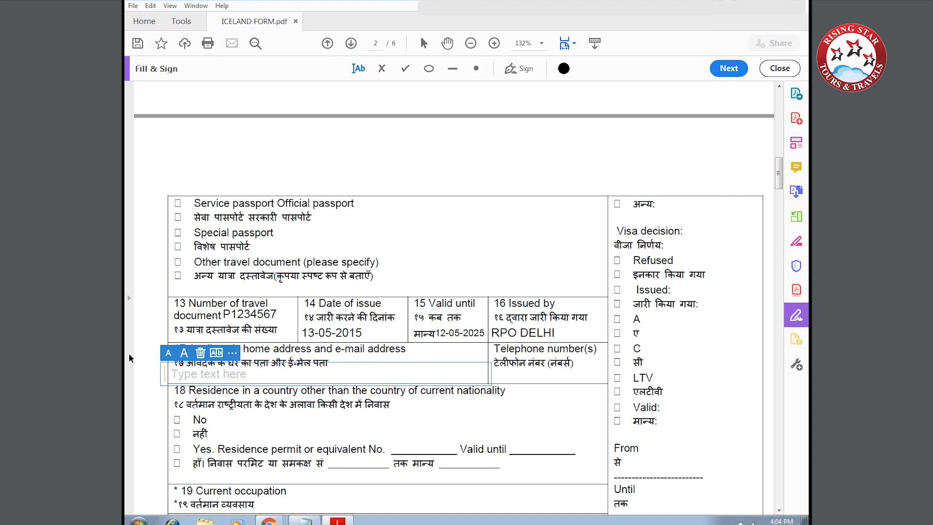
pyautogui.write('APPLICANT')
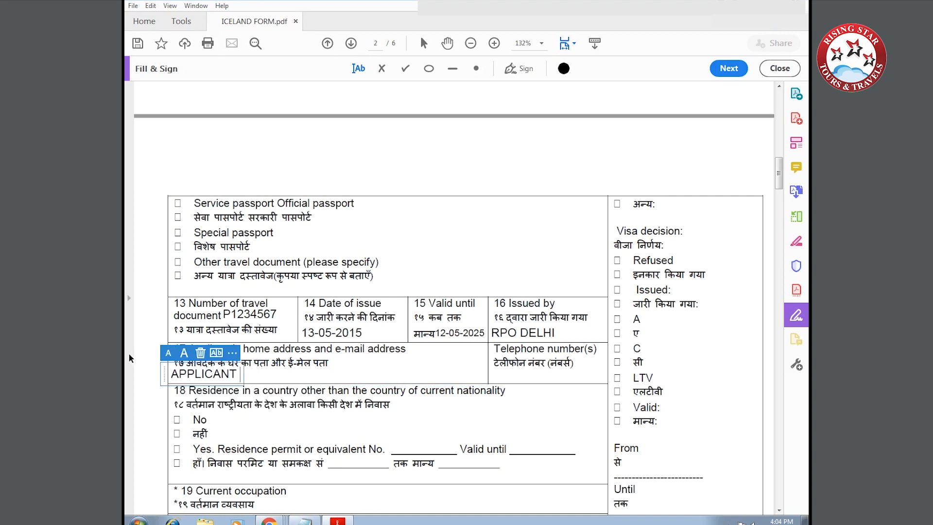
pyautogui.write(' HOME ADDRESS')
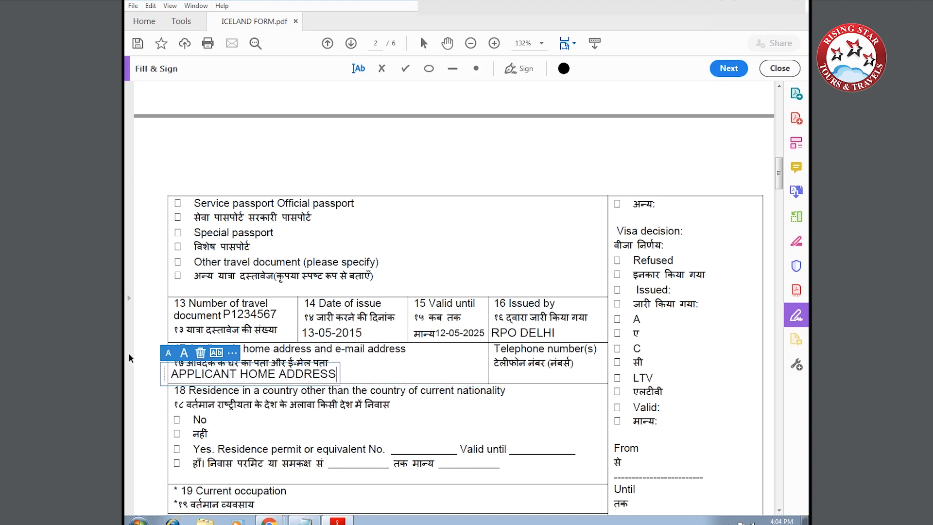
pyautogui.click(176, 419)
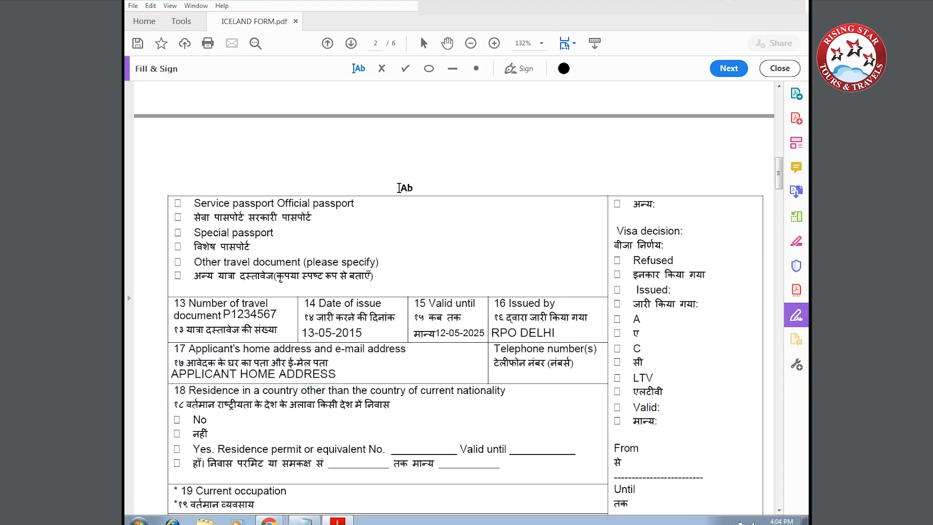
# Tick No for residence abroad and enter occupation SELF EMPLOYED / EMPLOYED.
pyautogui.scroll(-3, 166, 300)
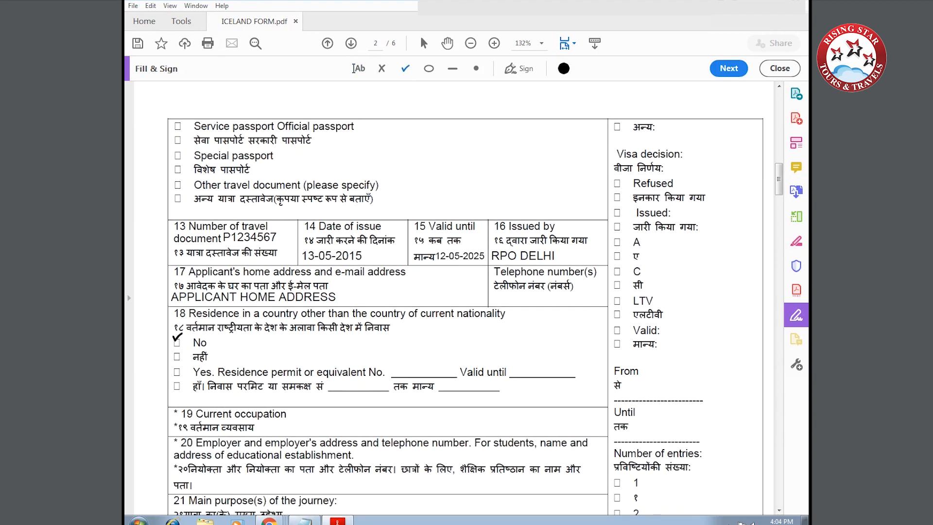
pyautogui.click(176, 338)
pyautogui.scroll(-2, 241, 361)
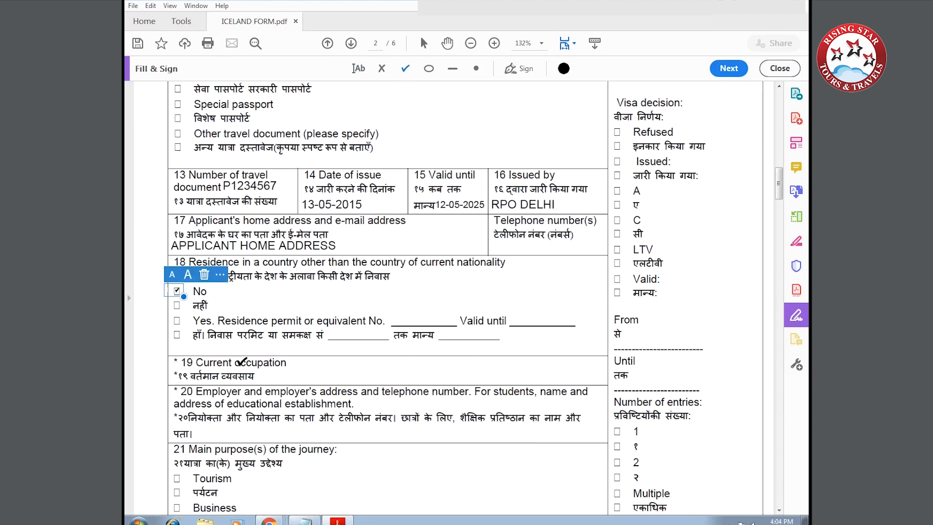
pyautogui.click(358, 69)
pyautogui.click(295, 376)
pyautogui.click(295, 377)
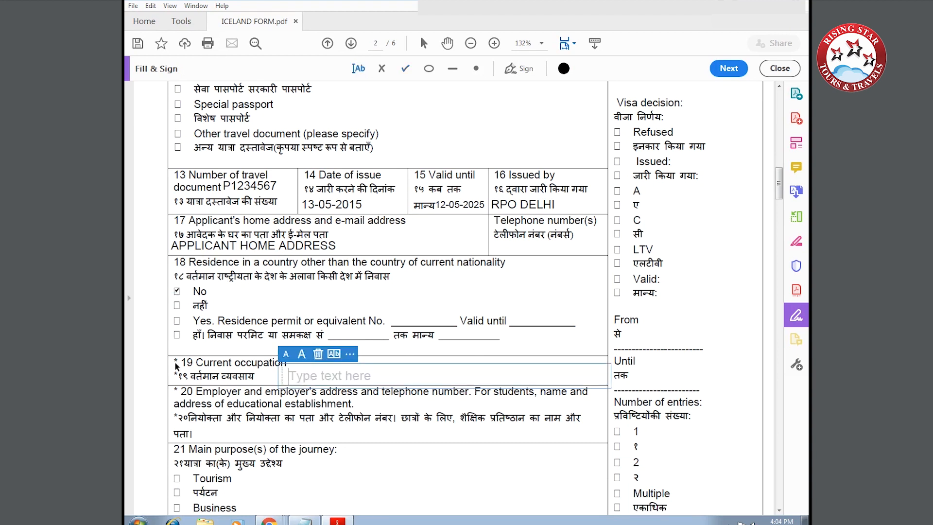
pyautogui.write('SELF E')
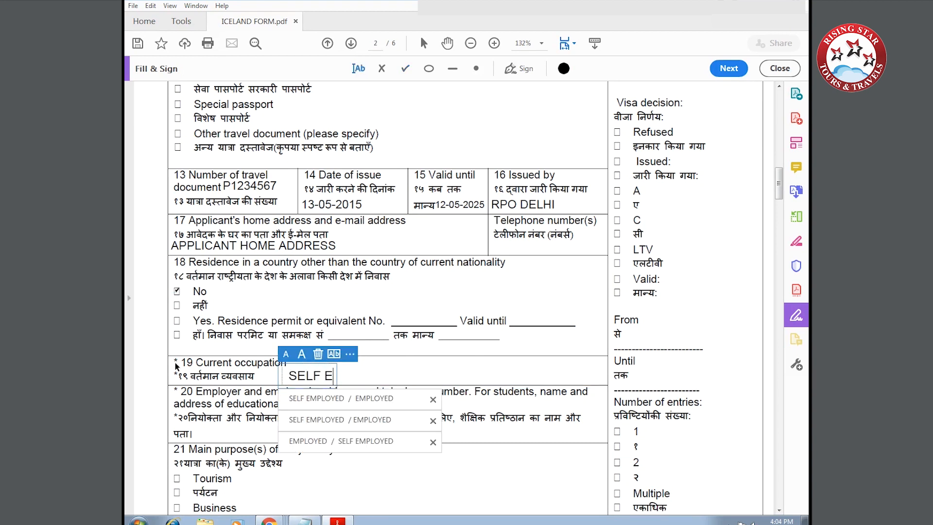
pyautogui.write('MPLOYED  /')
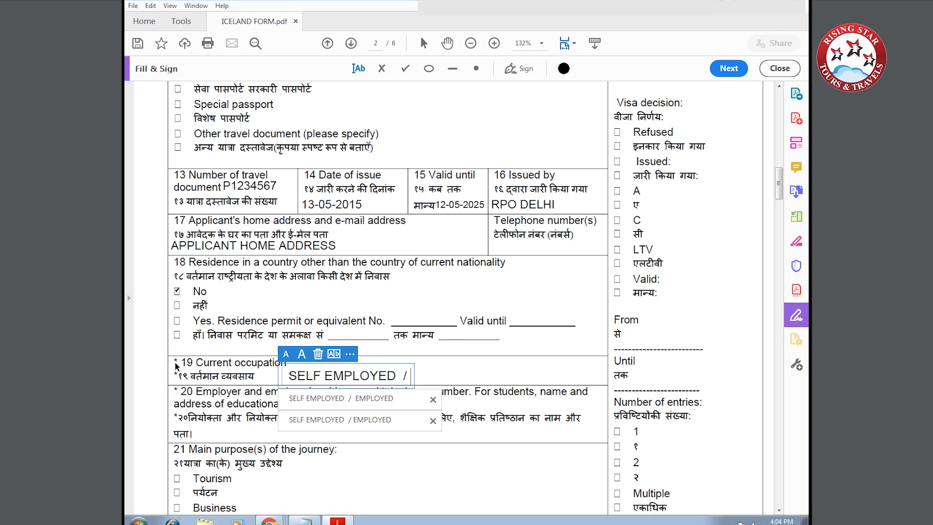
pyautogui.write('  EMPLOYED')
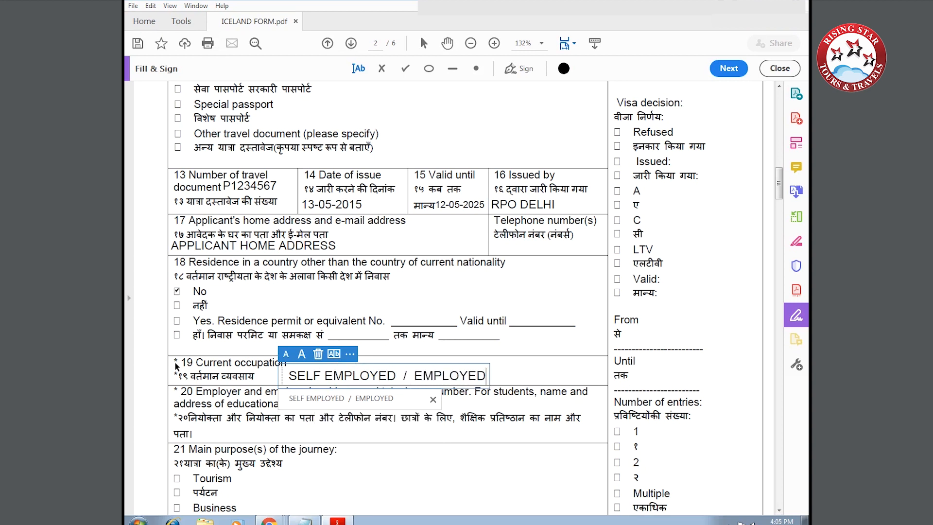
pyautogui.click(174, 422)
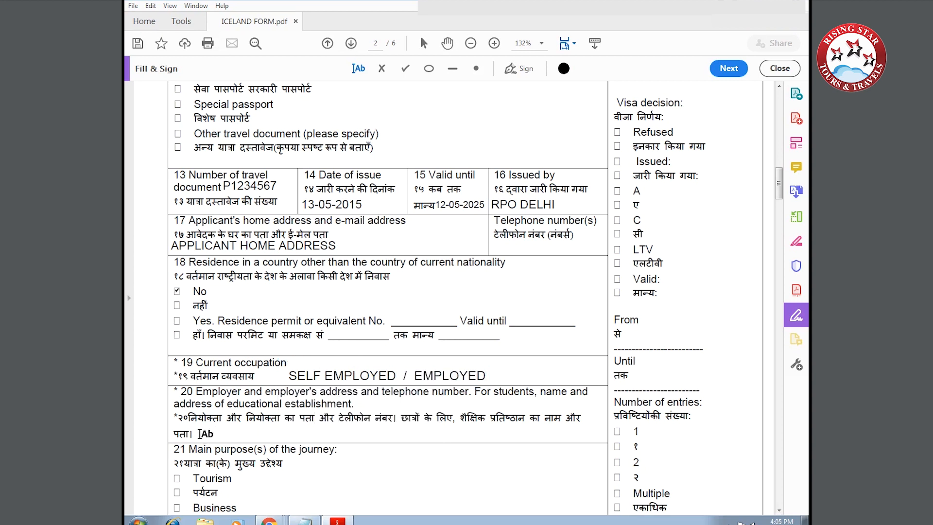
# Fill the employer field with NAME AND ADDRESS OF THE FIRM and tick Tourism as purpose.
pyautogui.click(199, 434)
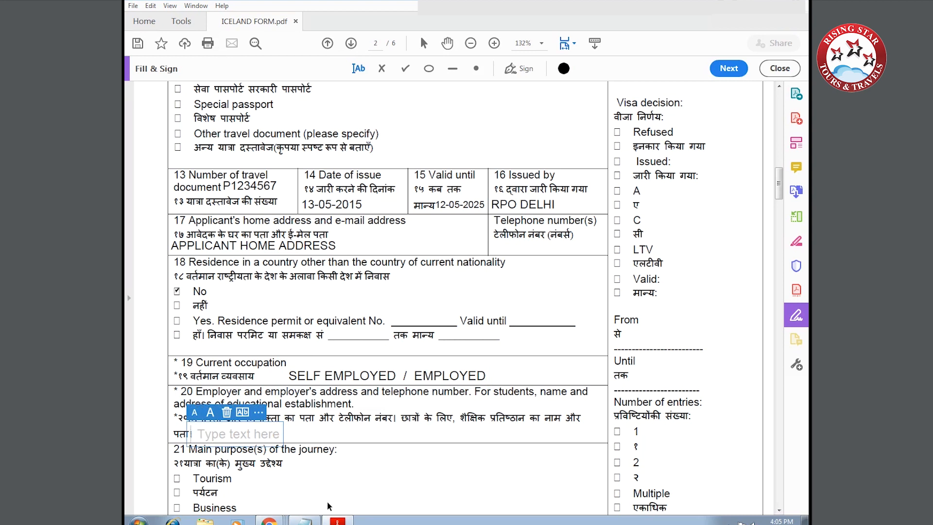
pyautogui.write('NAME AND A')
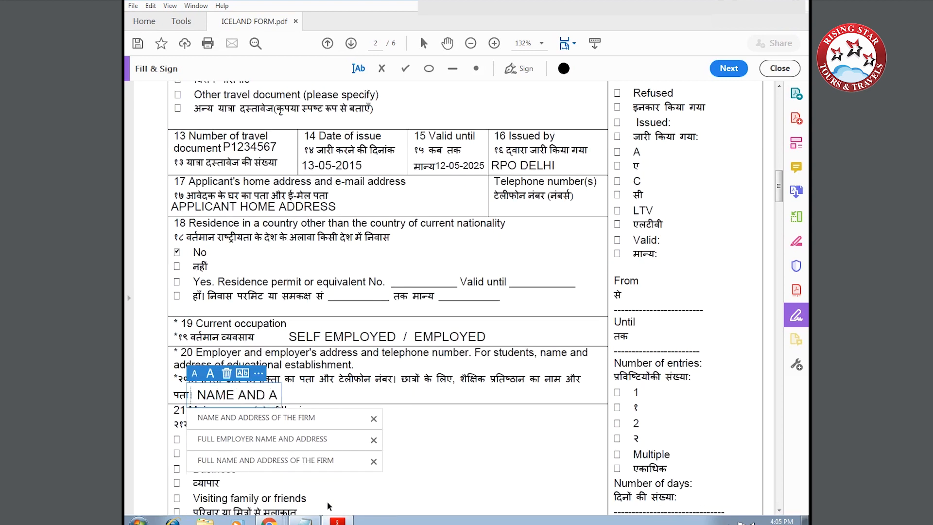
pyautogui.write('DDRESS OF')
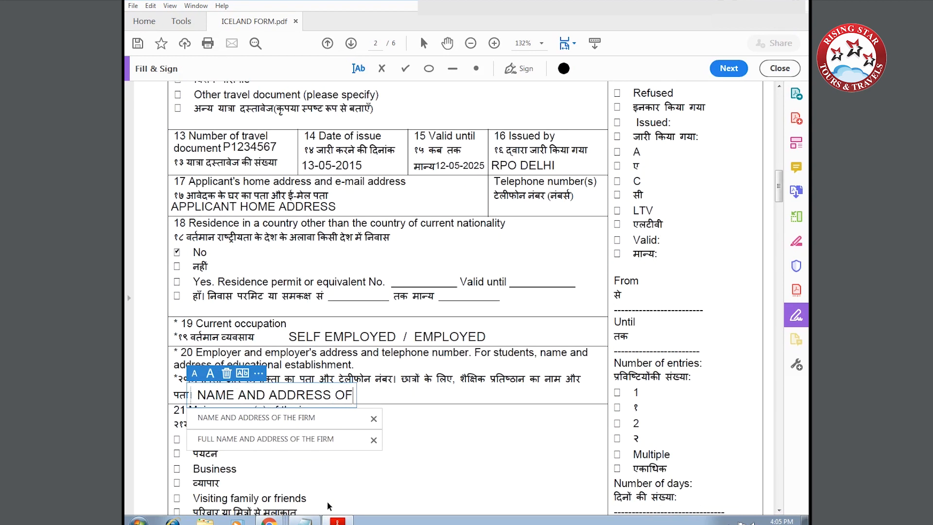
pyautogui.write(' THE FIRM')
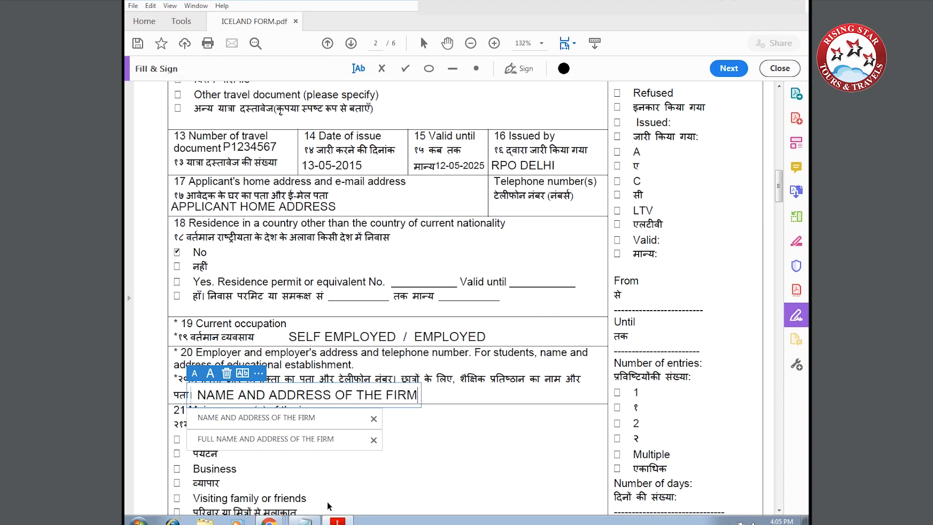
pyautogui.click(410, 446)
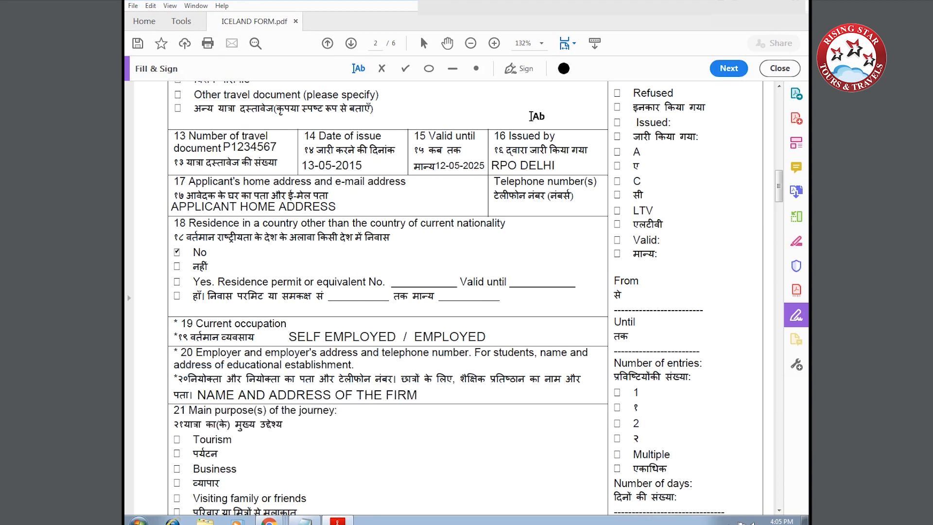
pyautogui.click(406, 69)
pyautogui.scroll(-2, 276, 391)
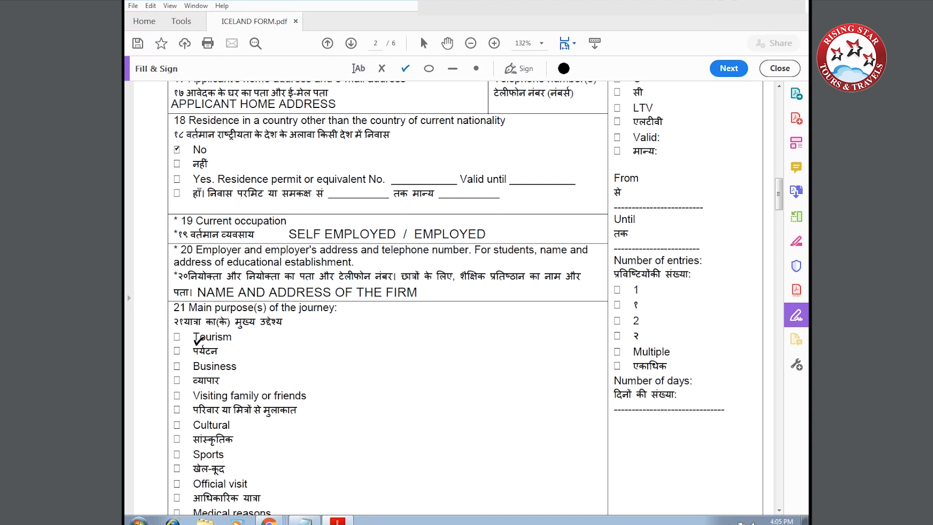
pyautogui.click(178, 336)
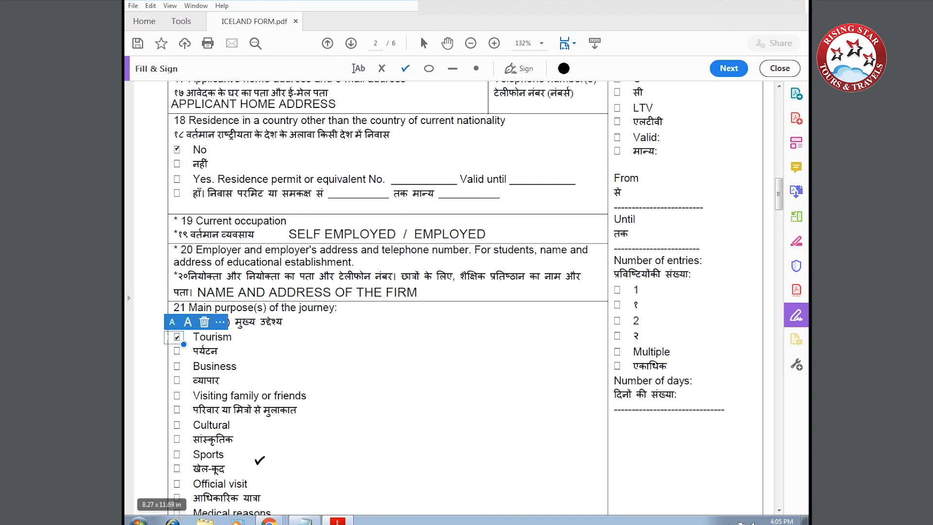
pyautogui.scroll(-4, 247, 442)
# Enter ICELAND as both the destination state and the state of first entry.
pyautogui.scroll(-8, 234, 429)
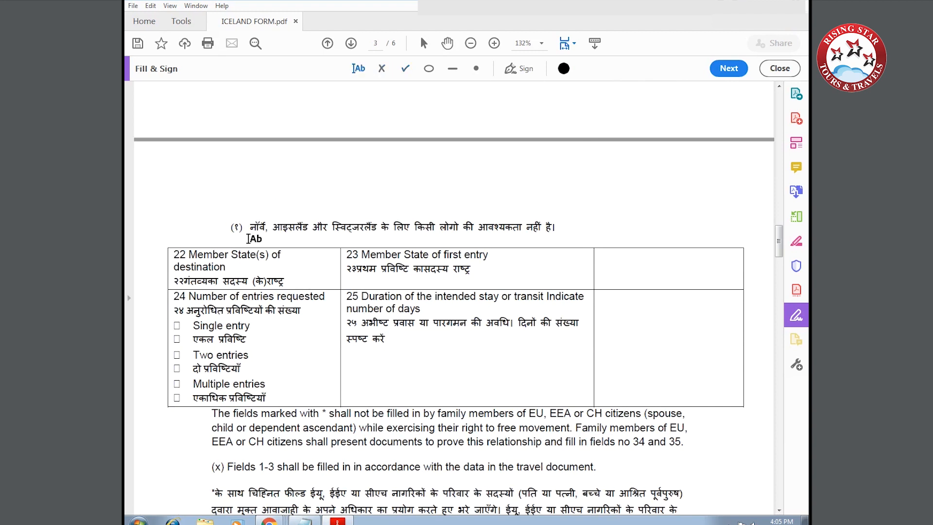
pyautogui.click(232, 264)
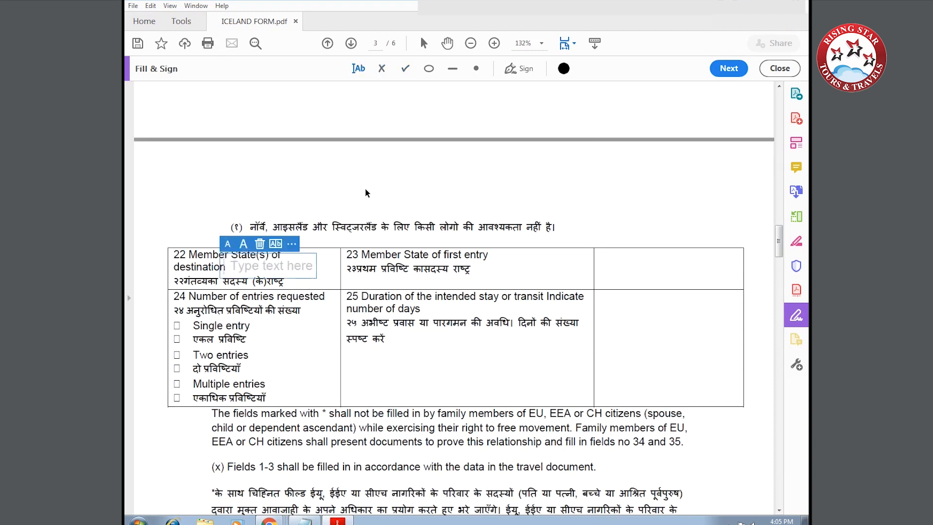
pyautogui.write('ICELAND')
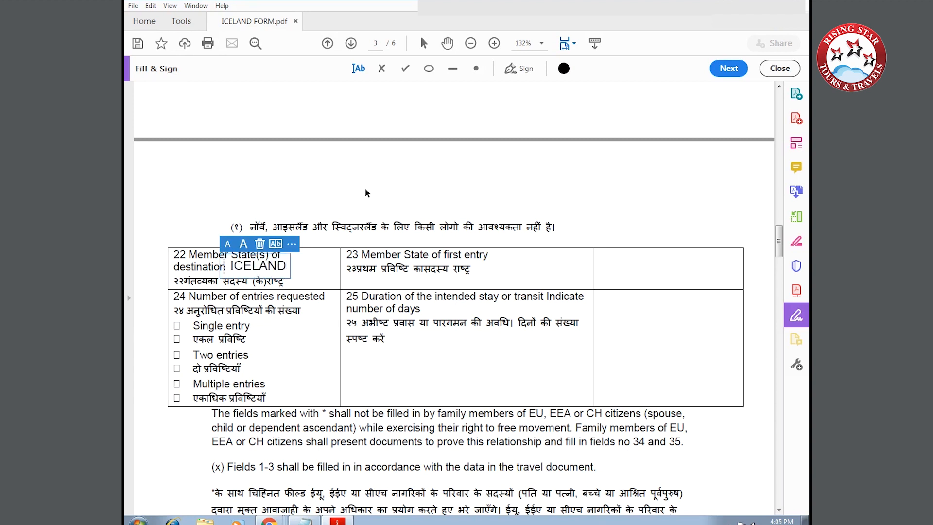
pyautogui.click(495, 268)
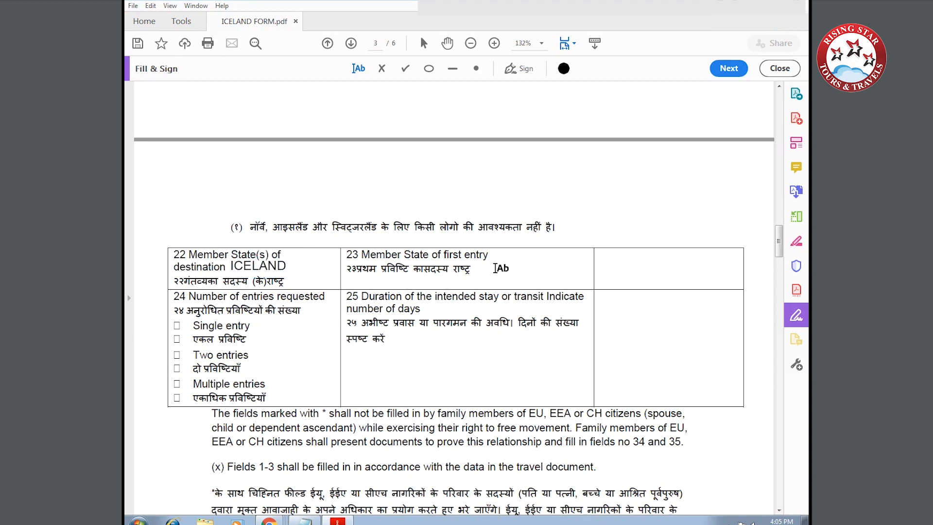
pyautogui.click(619, 263)
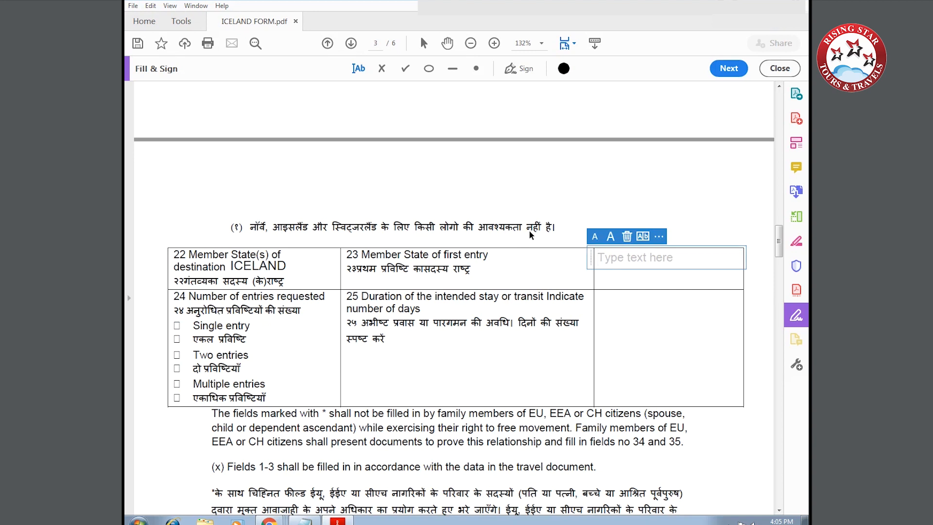
pyautogui.write('ICELAND')
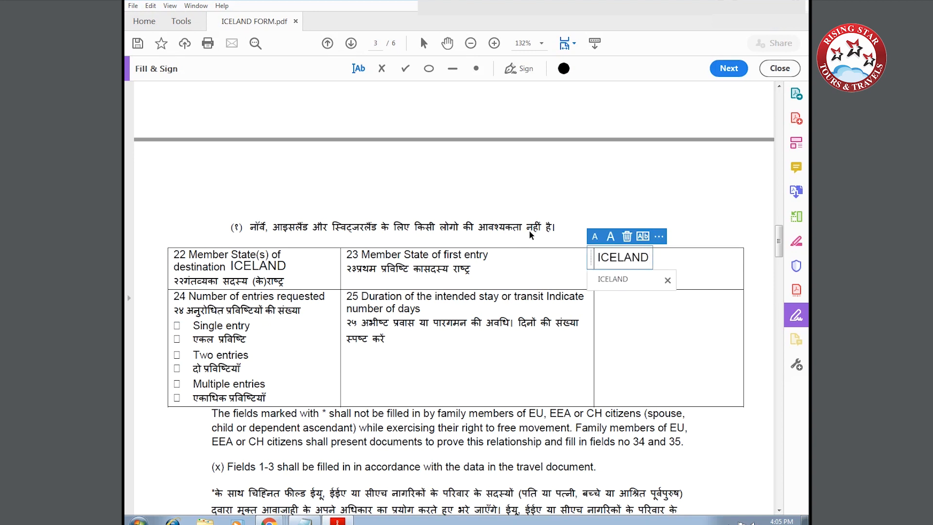
# Tick Multiple entries and enter 10 as the intended stay duration.
pyautogui.click(405, 69)
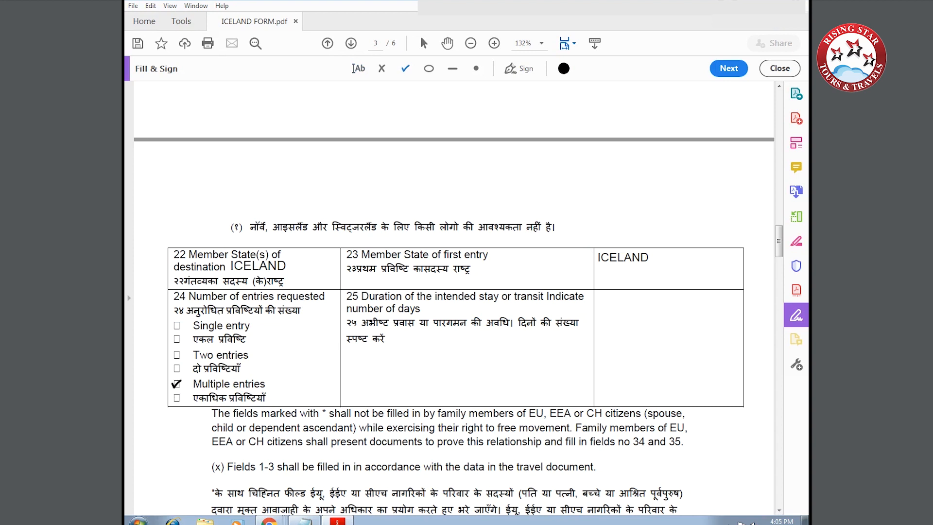
pyautogui.click(177, 383)
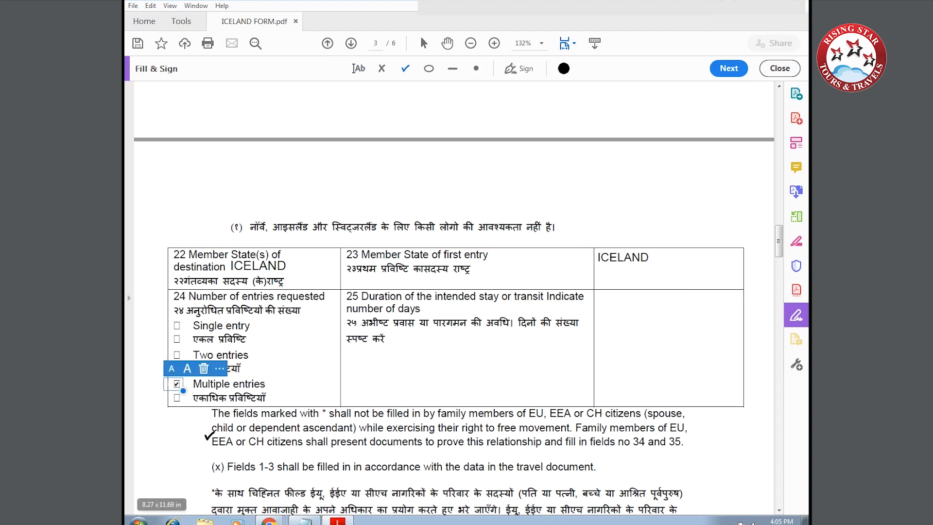
pyautogui.click(357, 69)
pyautogui.click(623, 304)
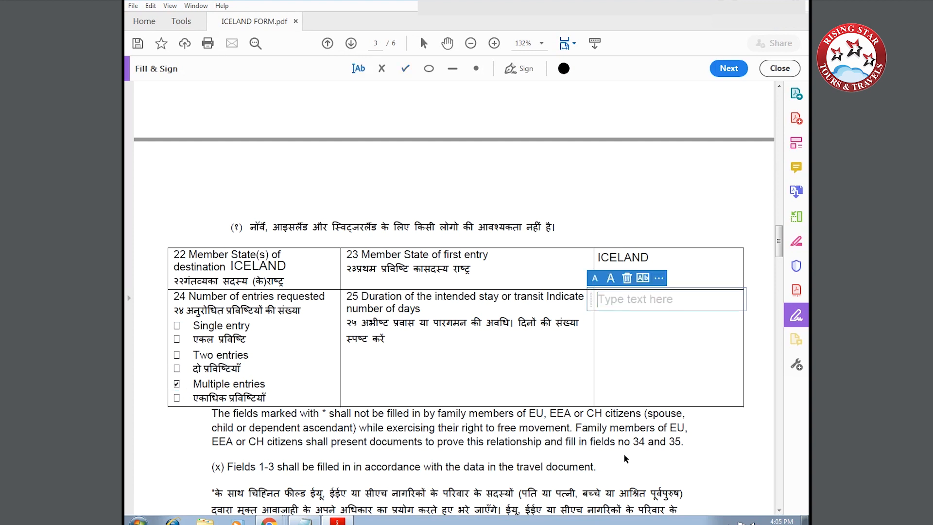
pyautogui.write('10')
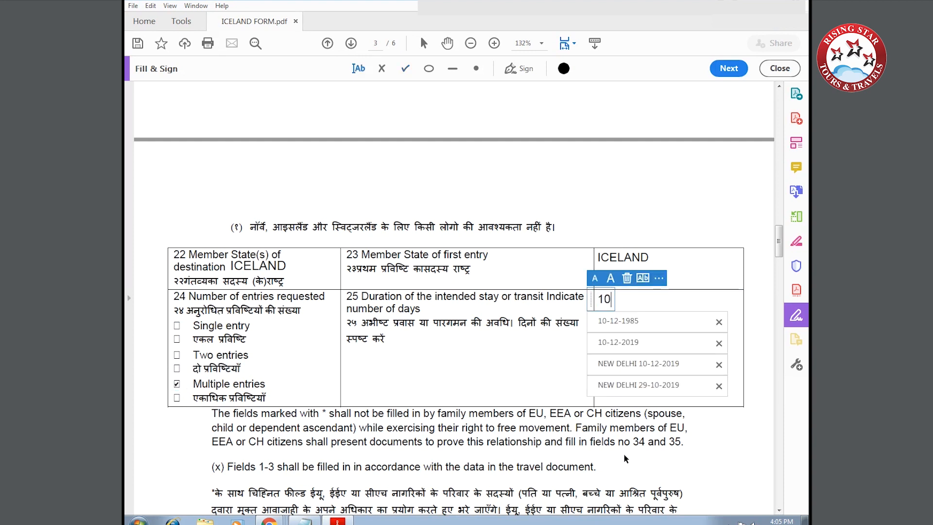
pyautogui.scroll(-5, 398, 423)
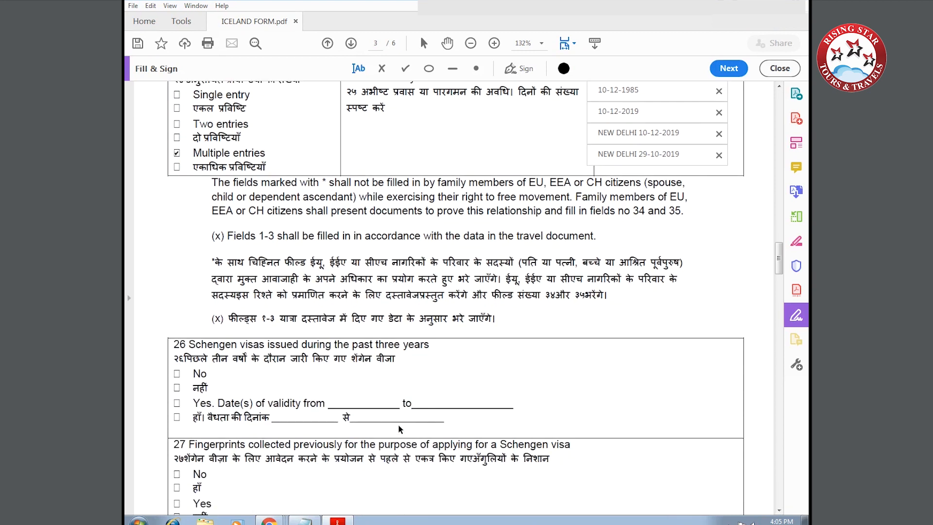
pyautogui.click(406, 70)
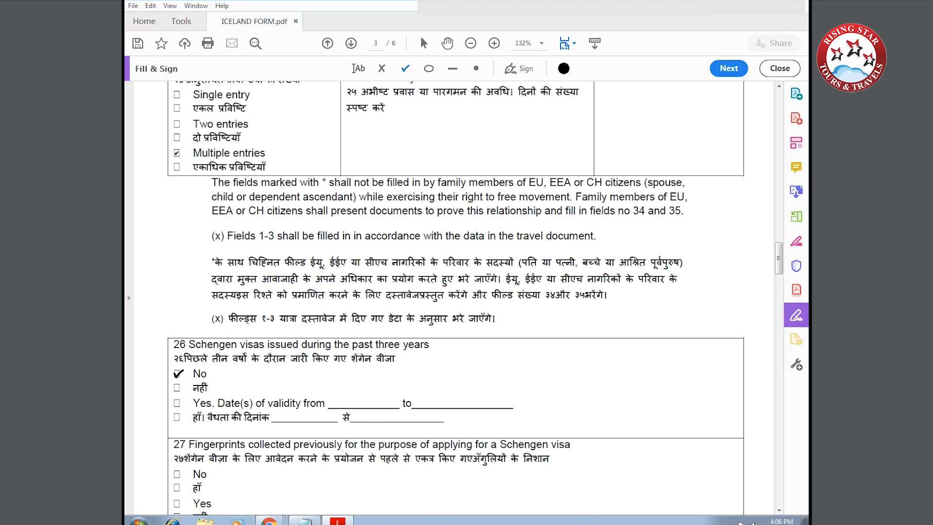
# Tick No for Schengen visas in the past three years and for fingerprints collected.
pyautogui.click(177, 374)
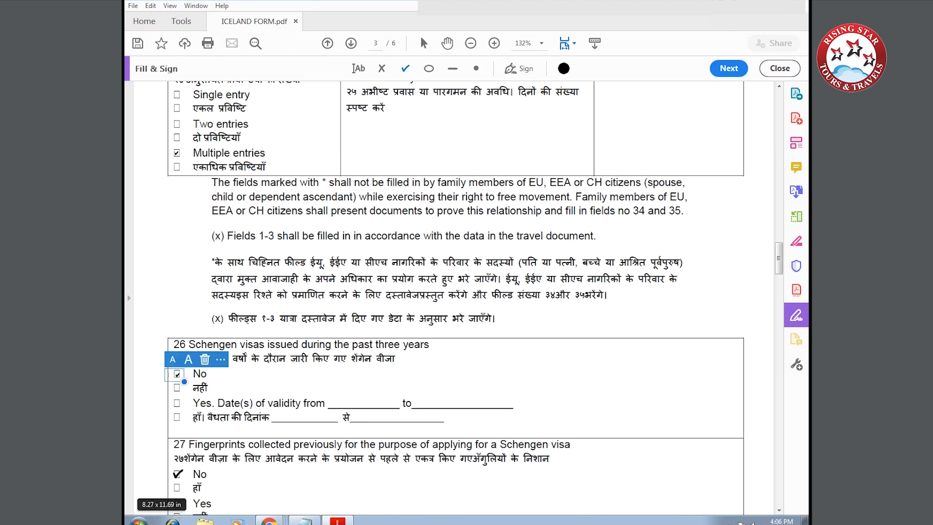
pyautogui.click(178, 474)
pyautogui.scroll(-5, 297, 468)
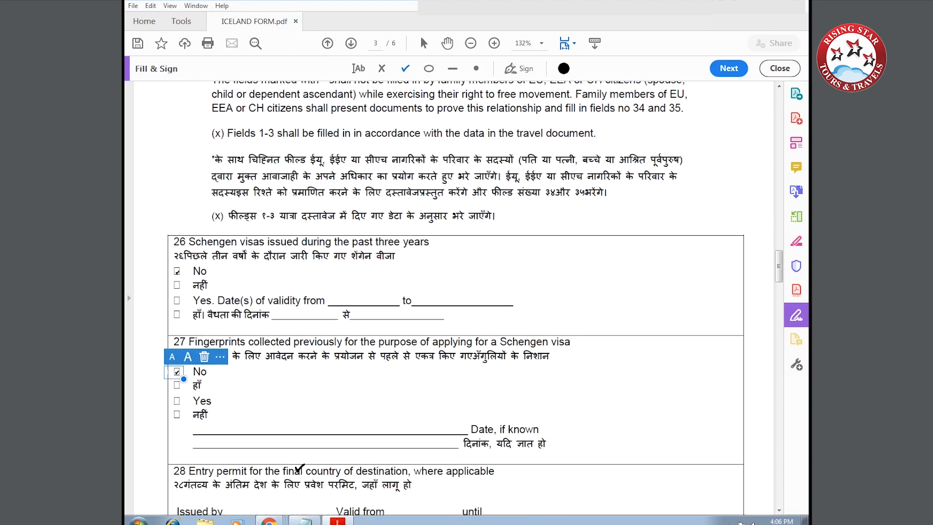
pyautogui.scroll(-4, 245, 456)
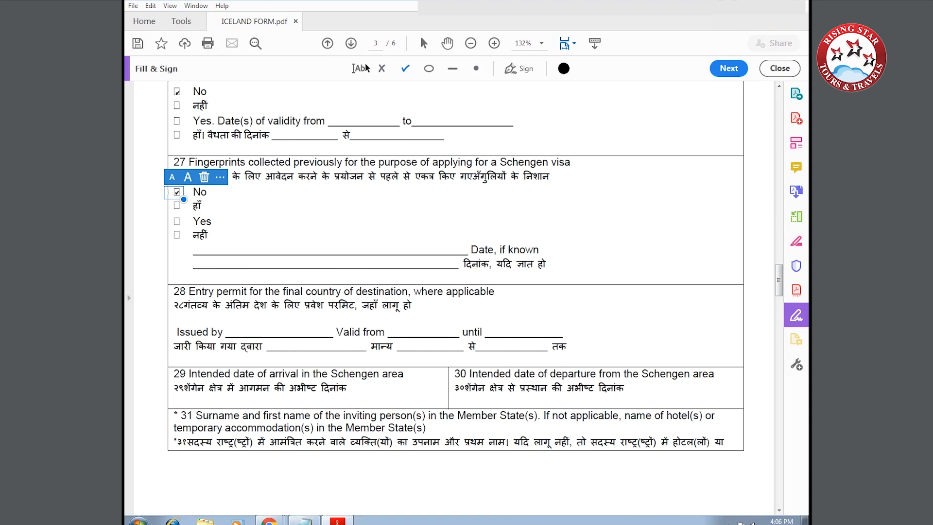
pyautogui.click(355, 72)
# Enter 01-12-2019 as arrival date in field 29 and 10-12-2019 as departure in field 30.
pyautogui.click(174, 398)
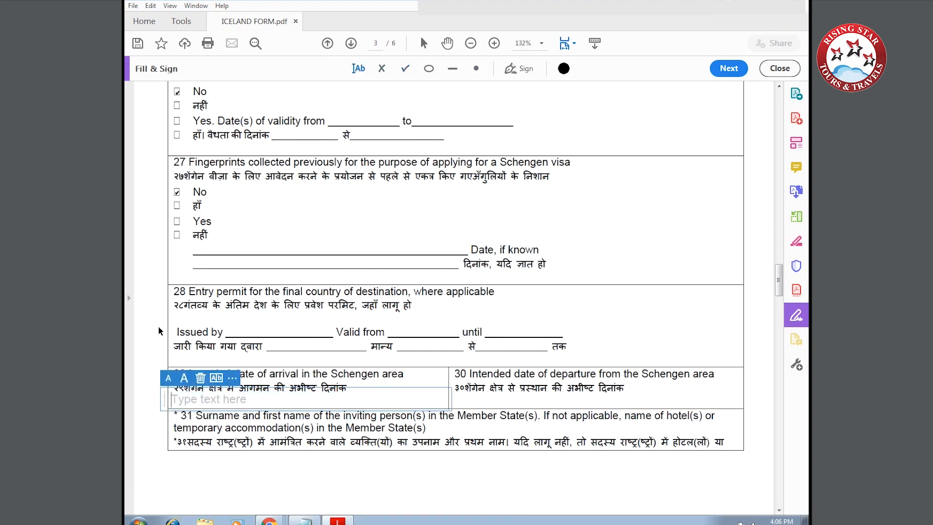
pyautogui.write('01-12-2019')
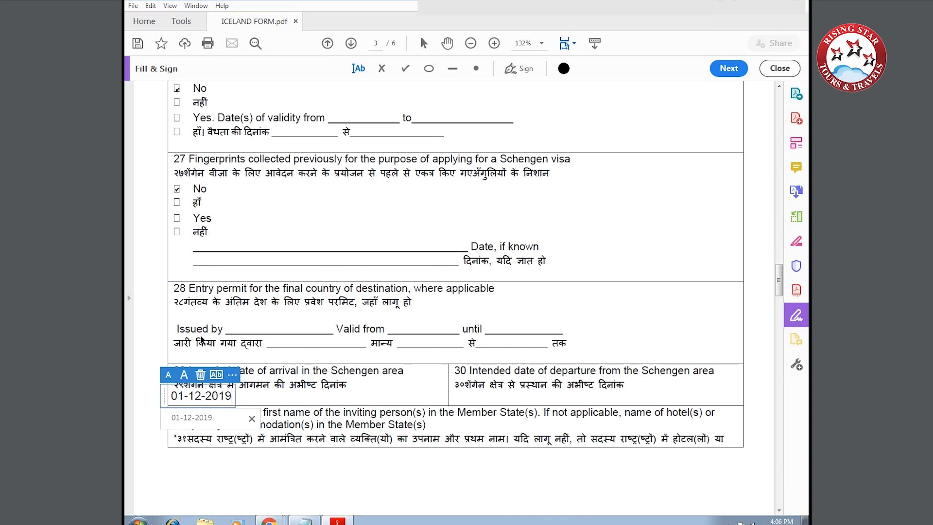
pyautogui.click(466, 395)
pyautogui.click(465, 395)
pyautogui.write('10-12')
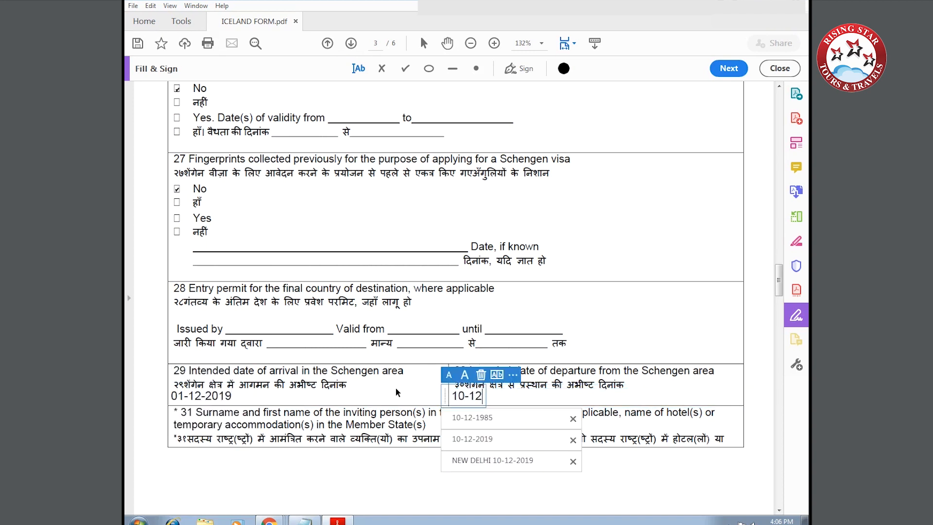
pyautogui.write('-2019')
pyautogui.scroll(-3, 377, 271)
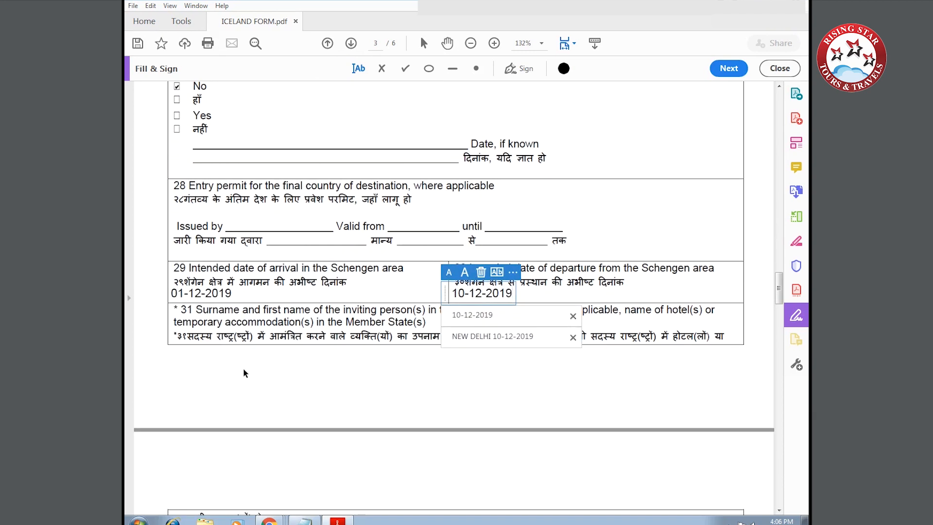
pyautogui.click(333, 379)
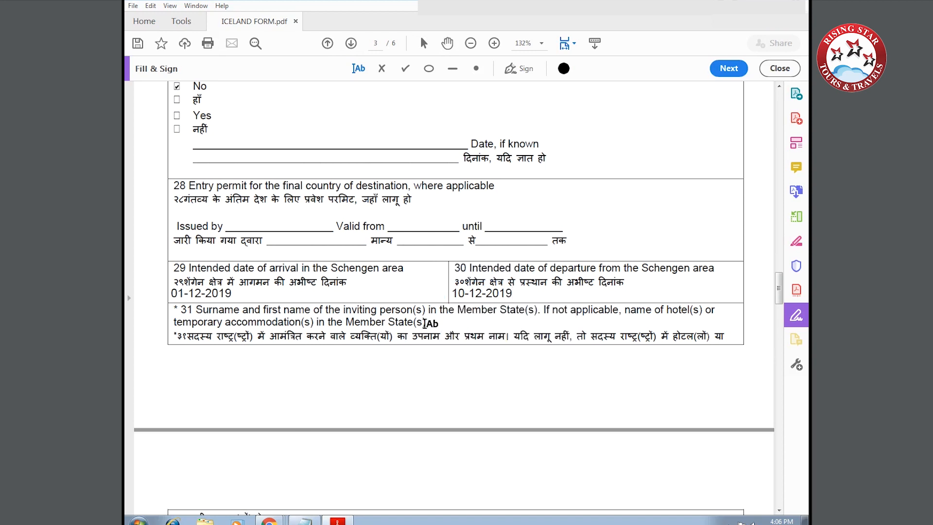
# Enter NAME OF THE HOTEL and ADDRESS OF THE HOTEL in the accommodation fields.
pyautogui.scroll(-3, 379, 387)
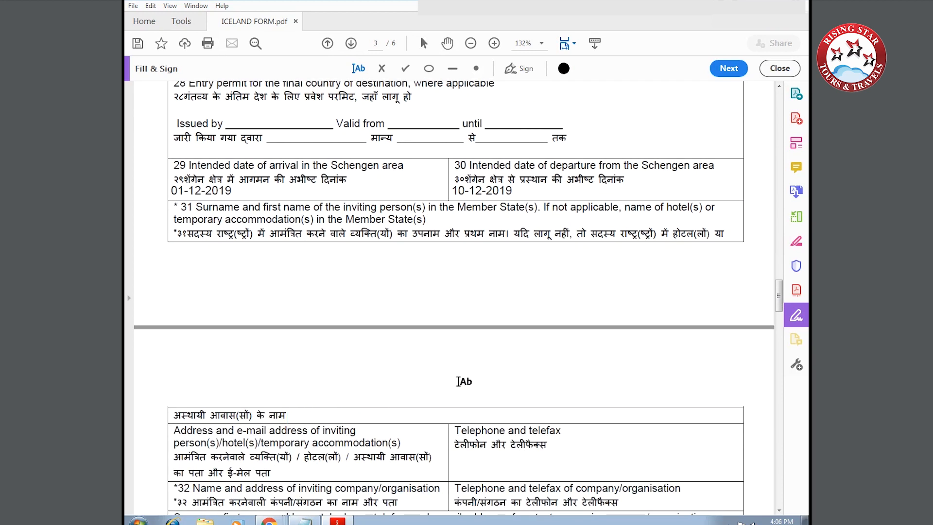
pyautogui.click(311, 414)
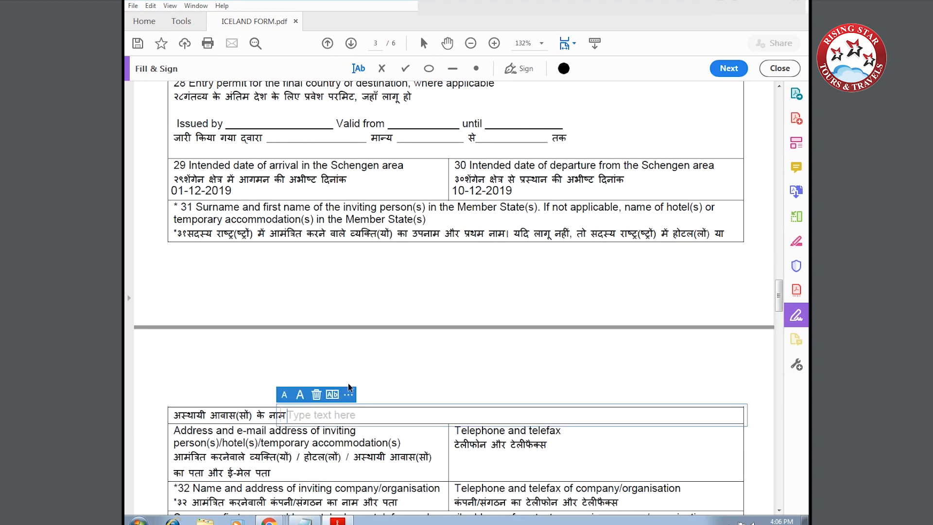
pyautogui.write('N')
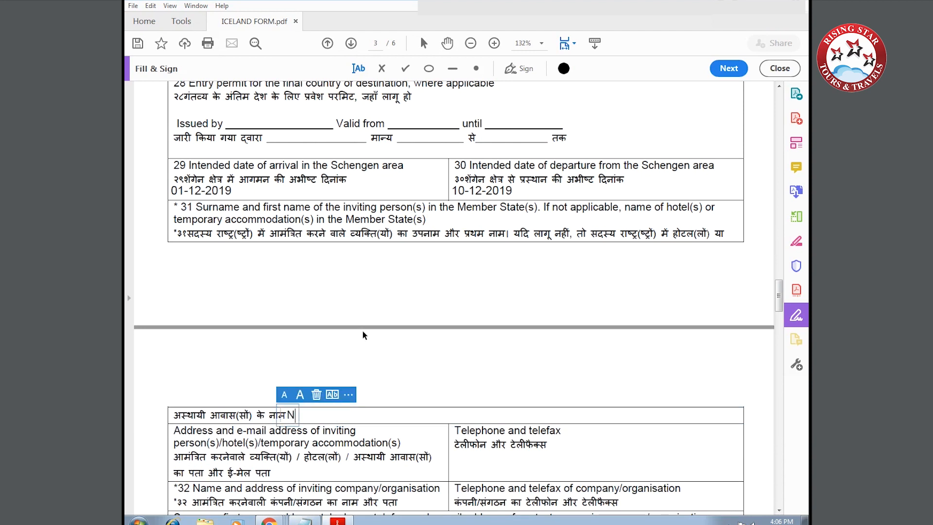
pyautogui.write('AME OF THE HOTEL')
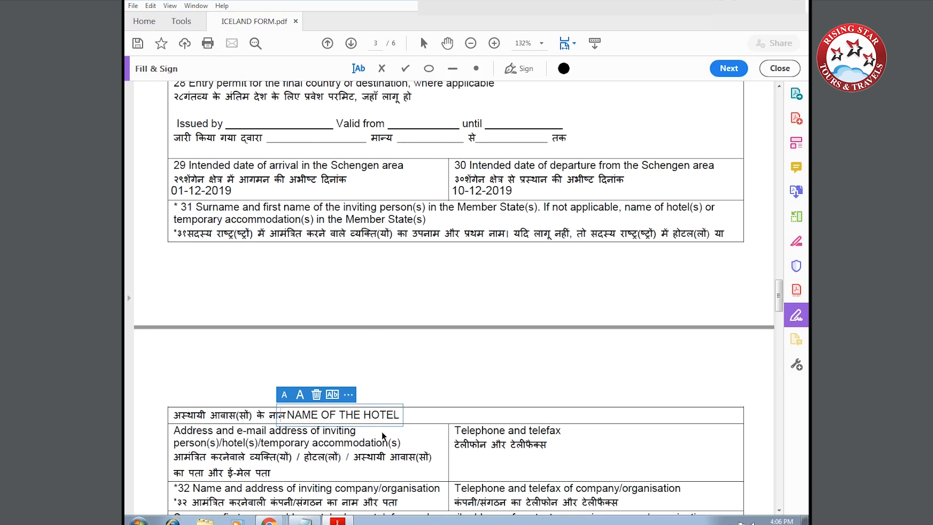
pyautogui.scroll(-2, 275, 419)
pyautogui.click(275, 421)
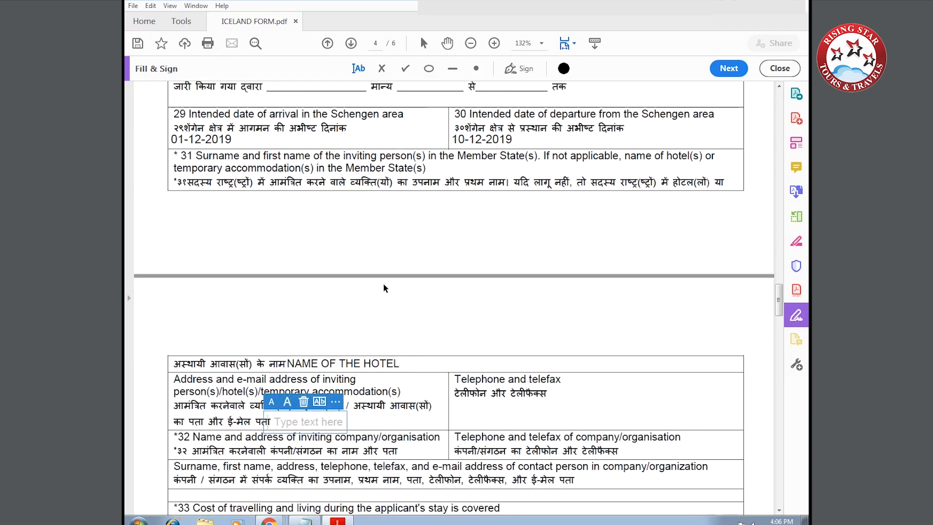
pyautogui.write('AD')
pyautogui.scroll(-1, 384, 287)
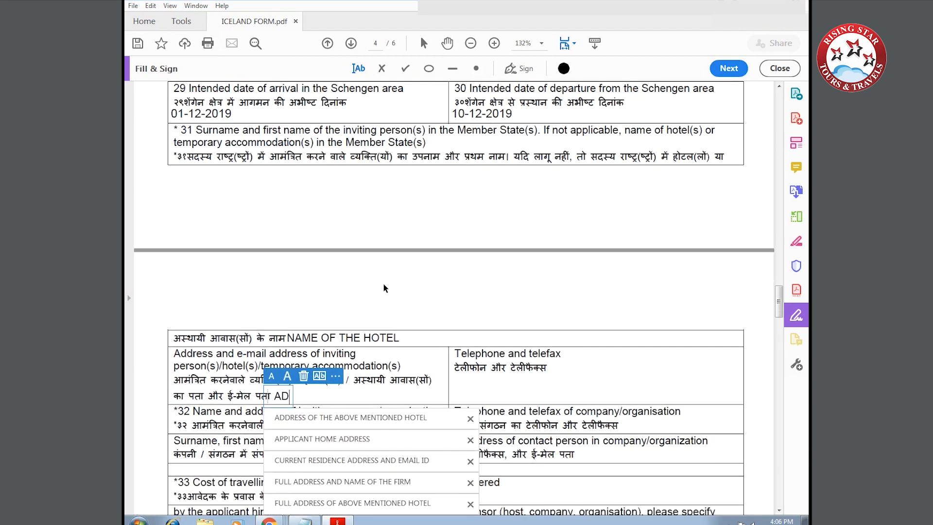
pyautogui.write('DRESS OF THE HOTEL')
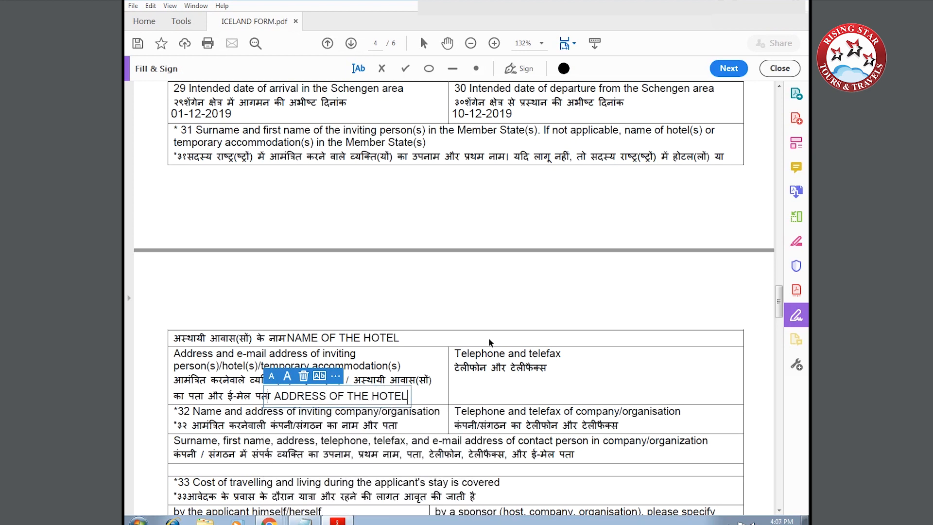
pyautogui.click(459, 392)
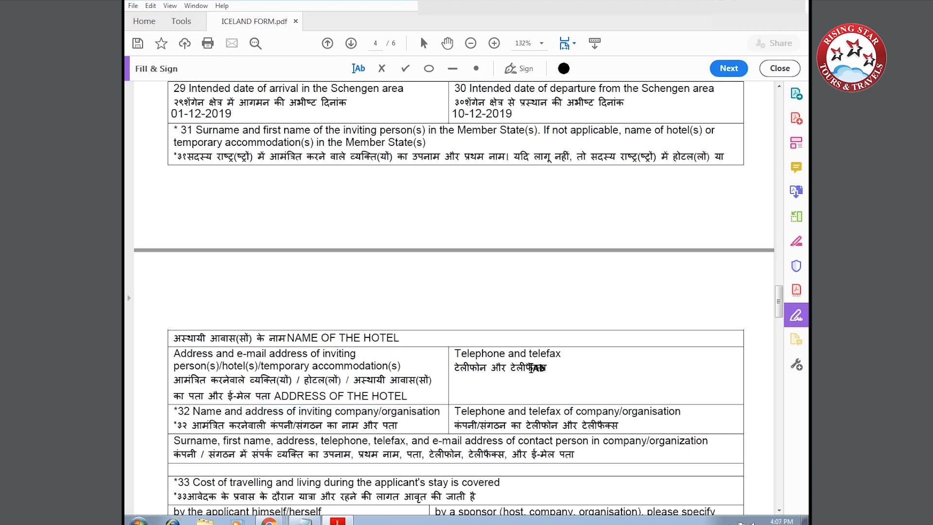
# Enter CONTACT NUMBER OF THE HOTEL in the accommodation telephone field.
pyautogui.click(559, 356)
pyautogui.write('CONTACT ')
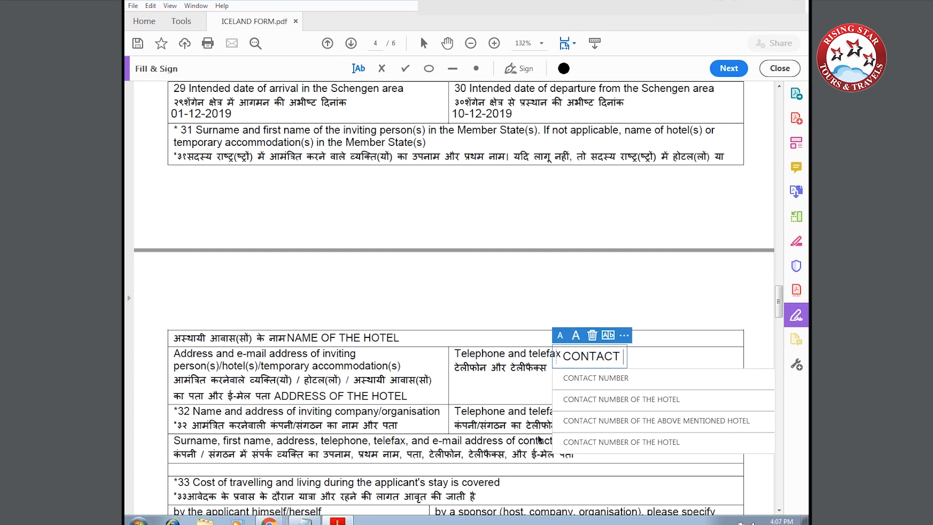
pyautogui.write('NUMBER OF THE HOTEL')
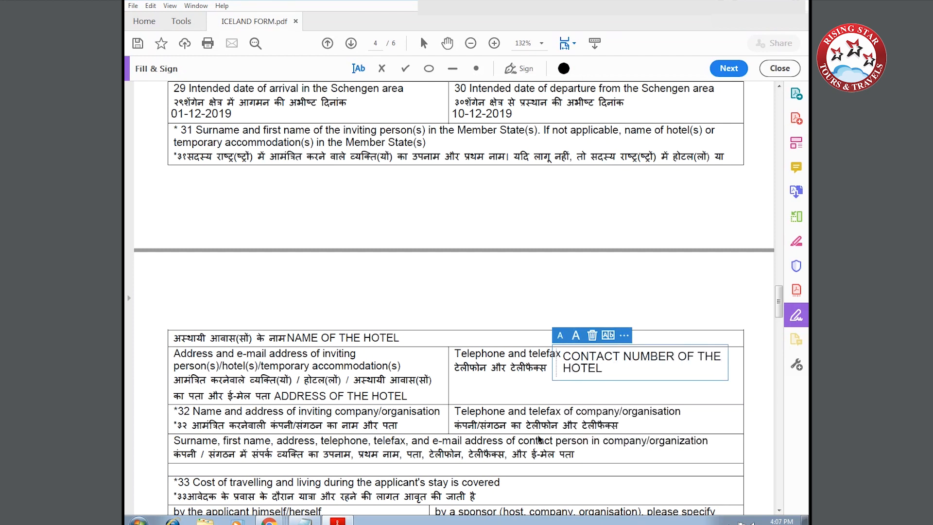
pyautogui.click(597, 433)
pyautogui.scroll(-3, 388, 449)
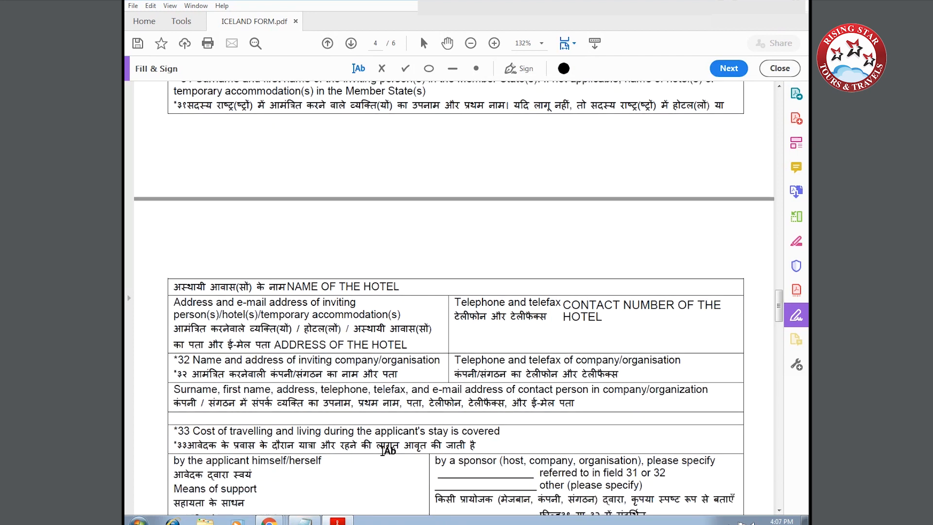
# Place checkmarks in the Cash, Traveller's cheques, Pre-paid accommodation and Pre-paid transport support boxes.
pyautogui.click(405, 68)
pyautogui.scroll(-3, 292, 291)
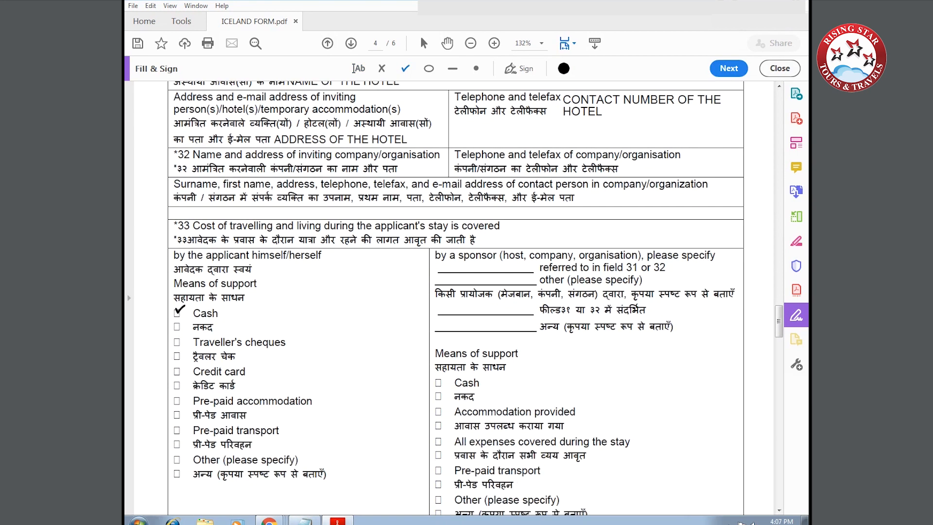
pyautogui.click(177, 311)
pyautogui.moveTo(177, 310); pyautogui.dragTo(177, 314)
pyautogui.click(177, 341)
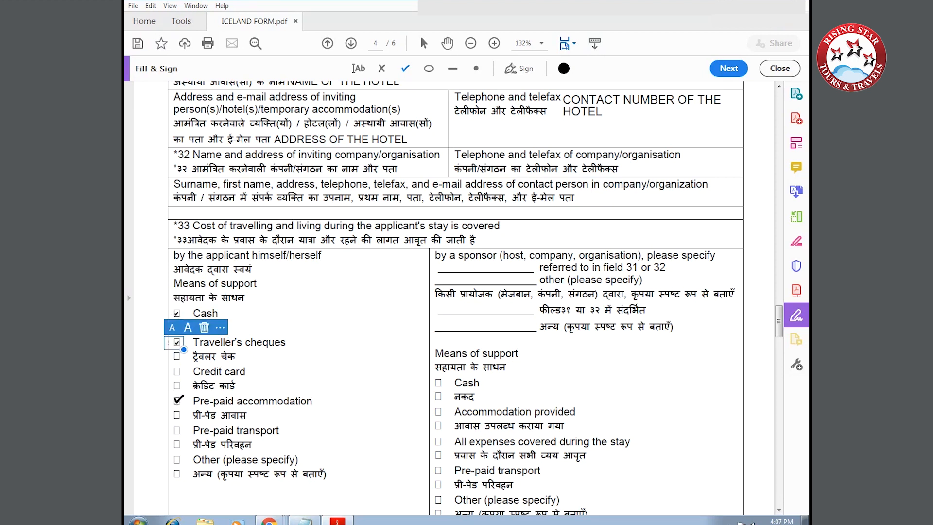
pyautogui.click(176, 400)
pyautogui.click(177, 429)
pyautogui.scroll(-3, 166, 464)
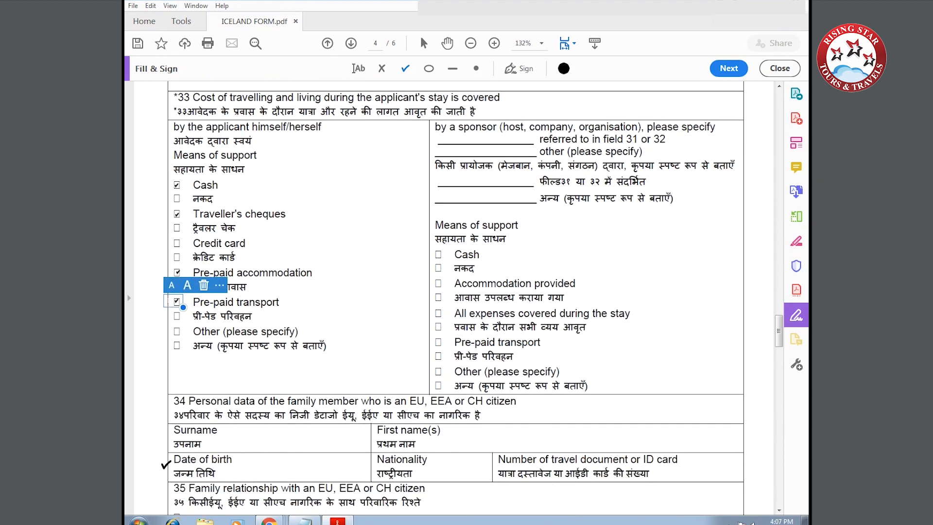
pyautogui.click(360, 69)
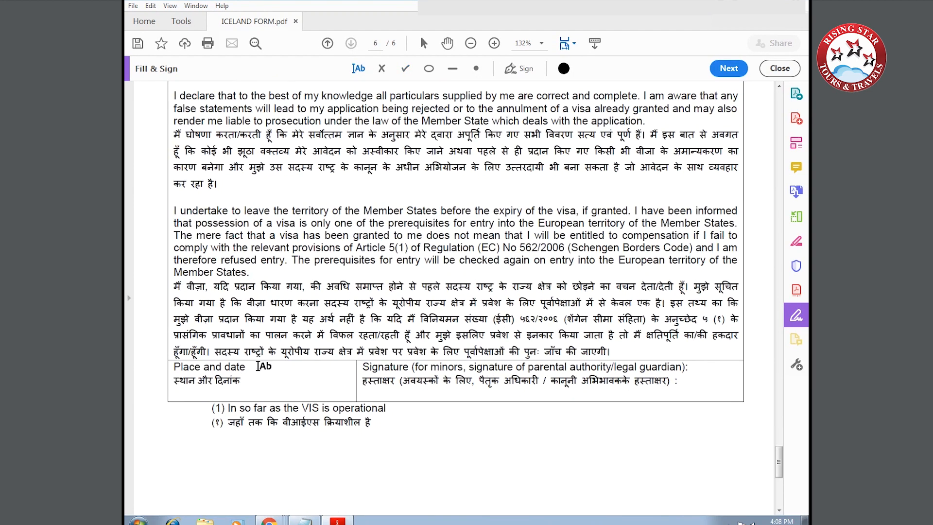
# Enter 'NEW DELHI 11-11-2019' in the declaration's Place and date box.
pyautogui.click(258, 394)
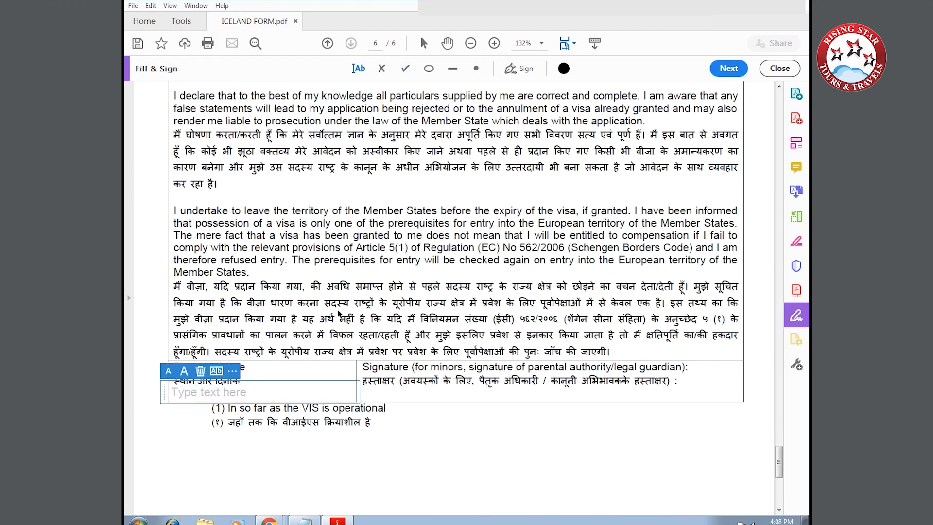
pyautogui.write('NEW DE')
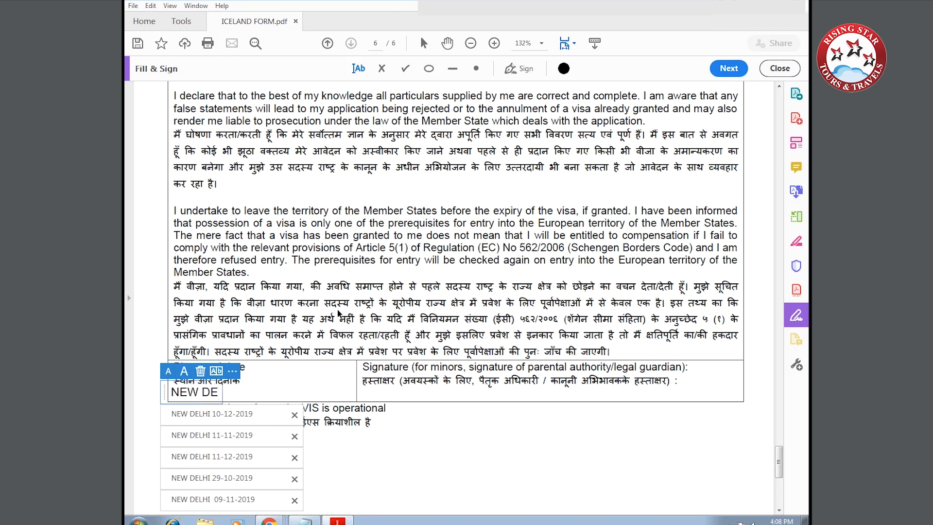
pyautogui.write('LHI')
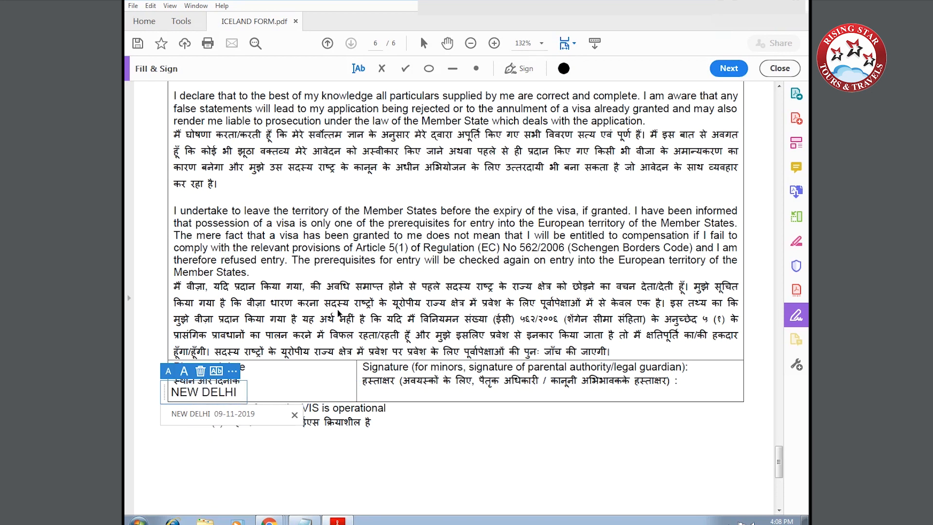
pyautogui.write('   11-1')
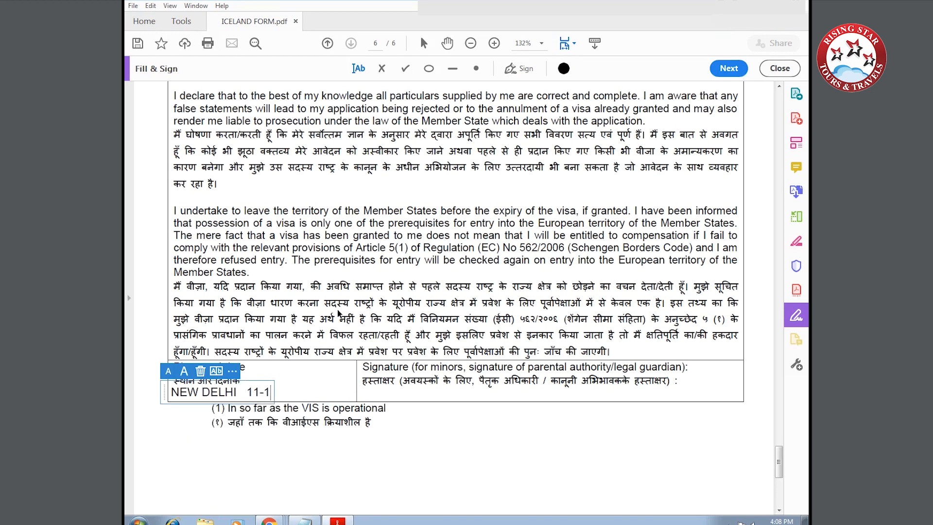
pyautogui.write('1-2019')
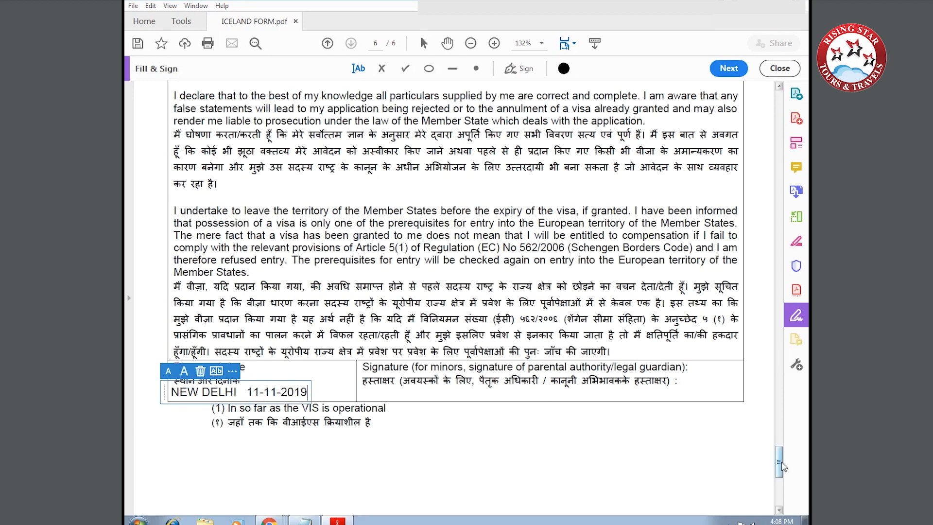
pyautogui.moveTo(779, 460); pyautogui.dragTo(774, 100)
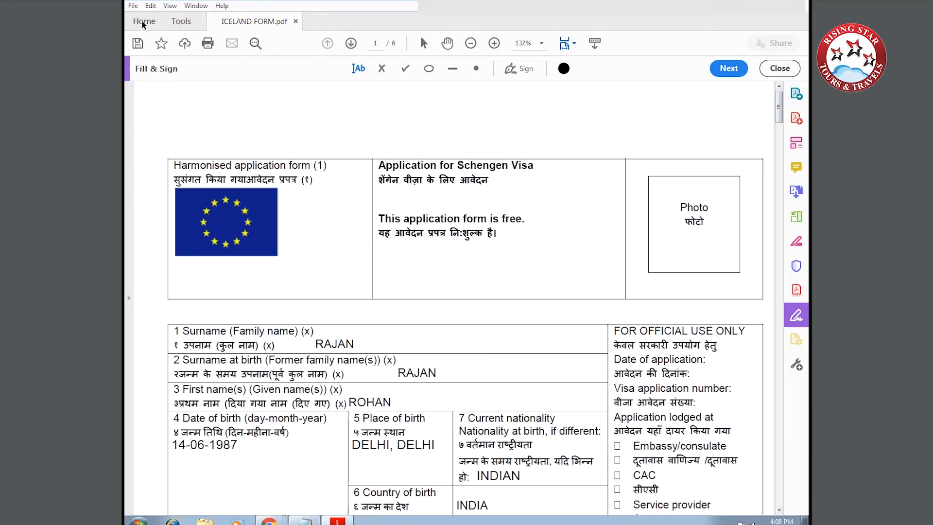
# Start Save As for the filled form, targeting the Desktop folder as ICELAND FORM PDF.
pyautogui.click(133, 5)
pyautogui.click(171, 88)
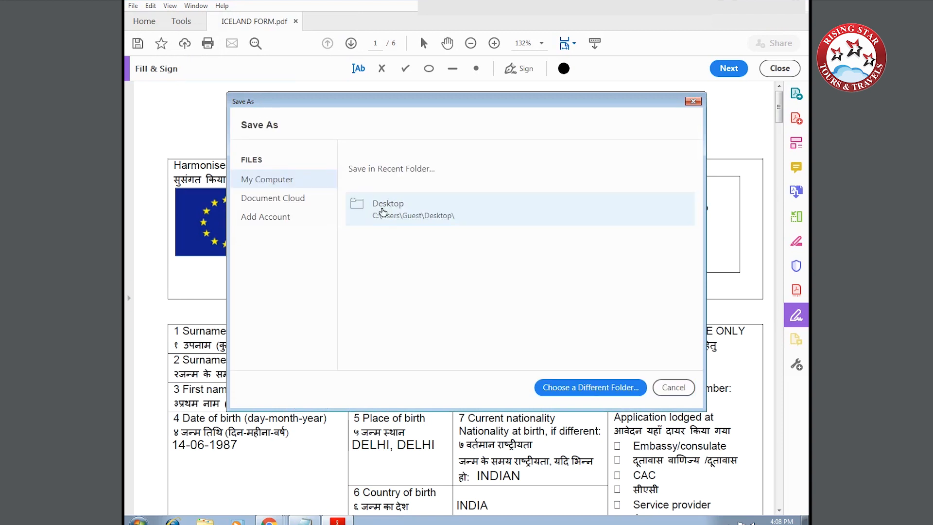
pyautogui.click(381, 208)
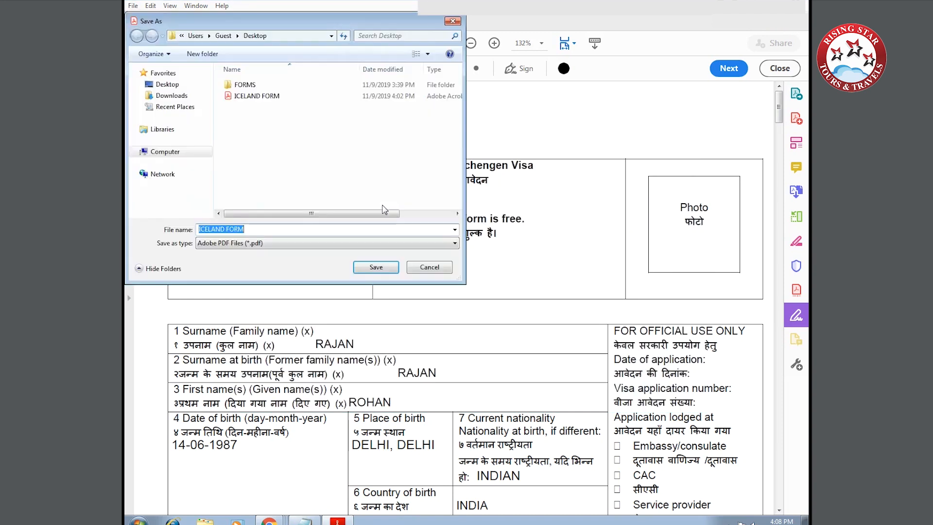
pyautogui.click(168, 85)
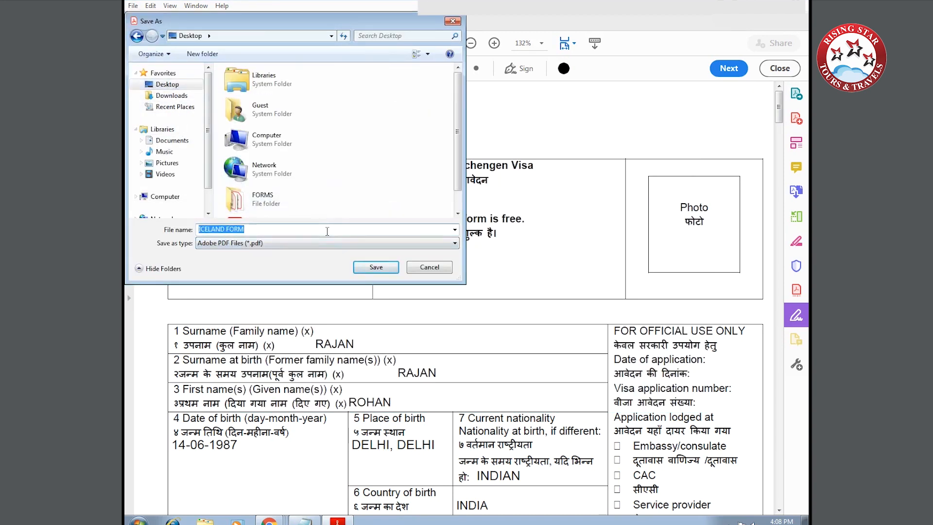